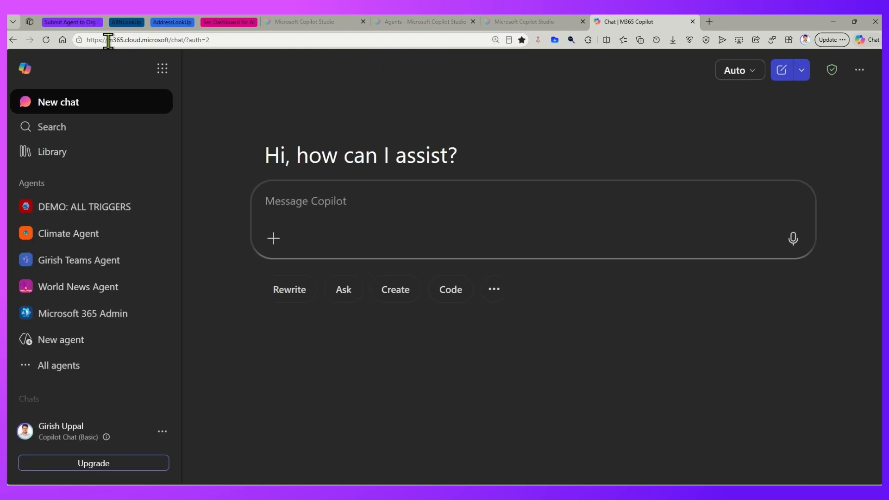
# Open the World News Agent from the list of your own agents in Agent Builder
pyautogui.moveTo(108, 40); pyautogui.dragTo(166, 39)
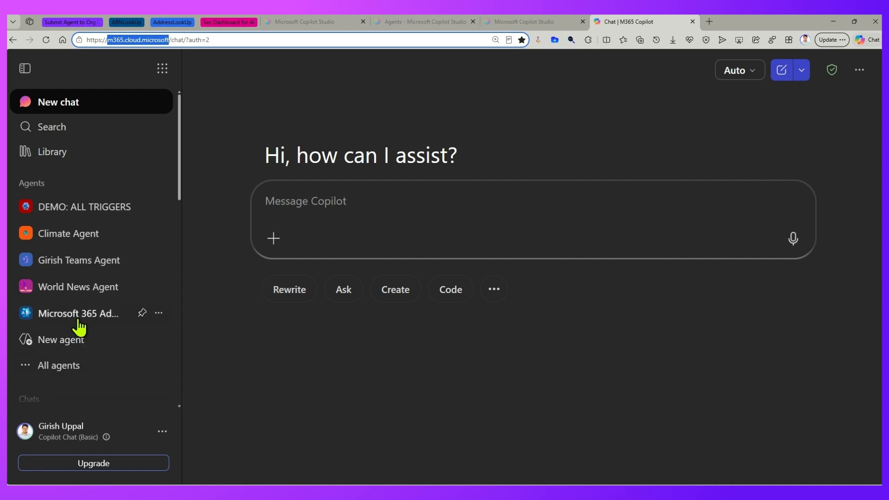
pyautogui.click(73, 348)
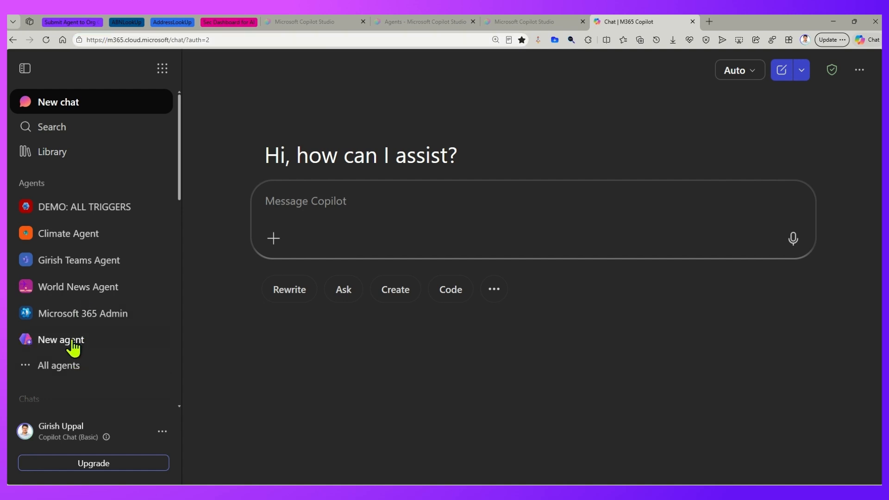
pyautogui.click(73, 348)
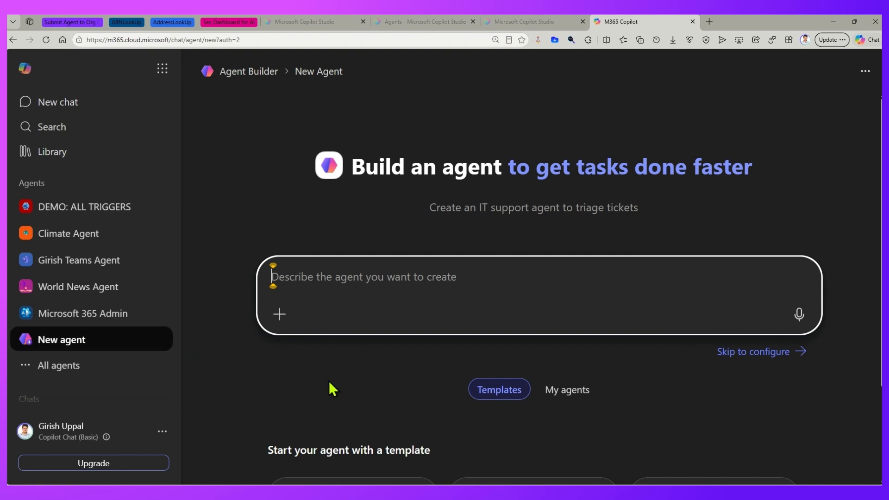
pyautogui.scroll(-2, 349, 373)
pyautogui.scroll(-1, 348, 373)
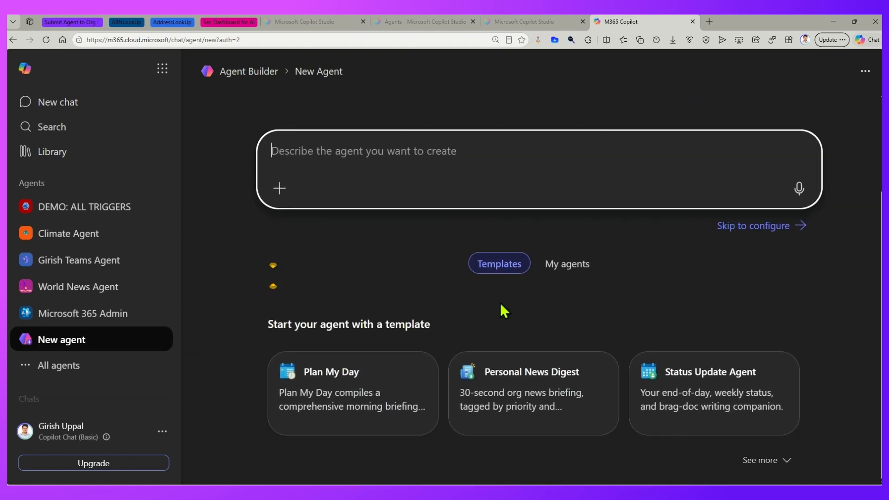
pyautogui.click(576, 266)
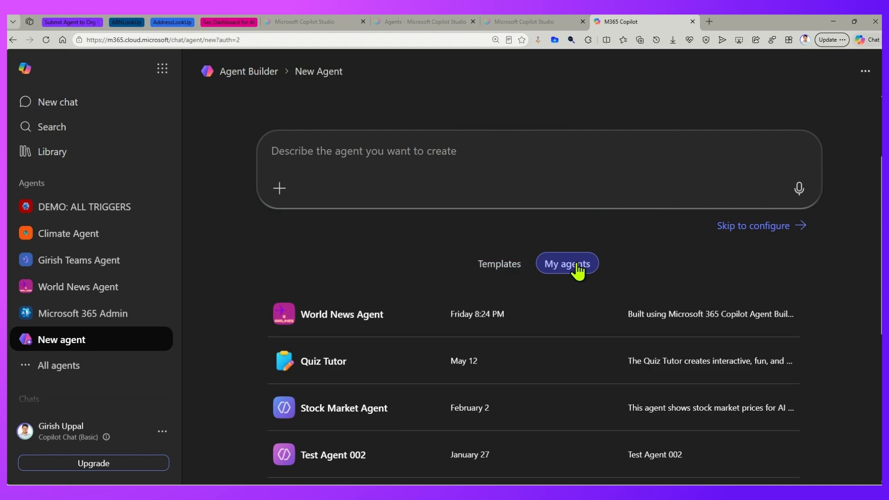
pyautogui.scroll(-3, 440, 353)
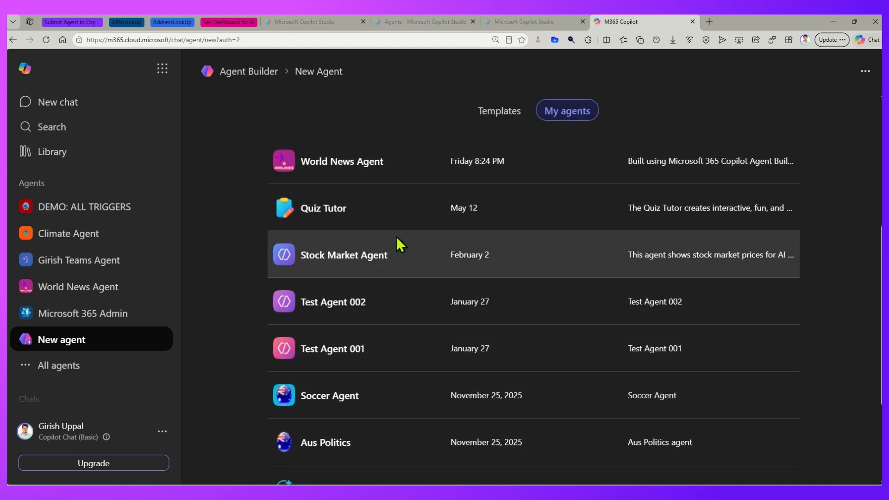
pyautogui.click(327, 165)
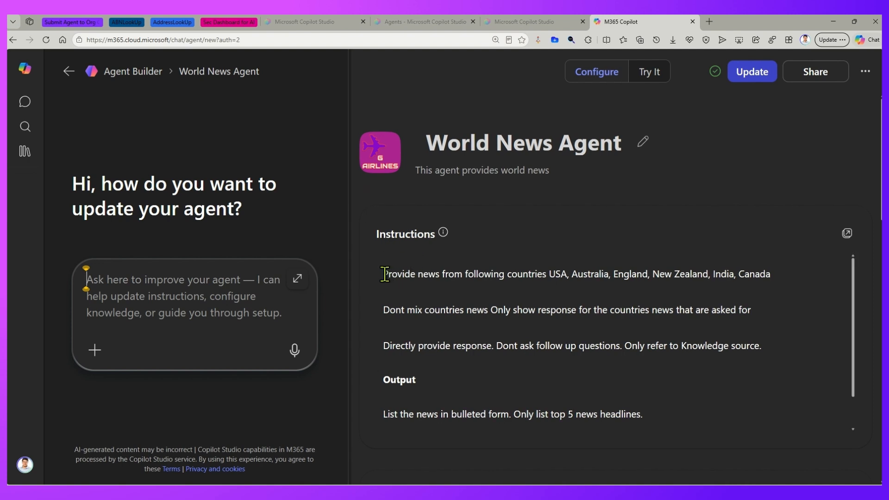
# Review the World News Agent's instructions on countries, response rules, output format and declined requests
pyautogui.moveTo(385, 274); pyautogui.dragTo(772, 276)
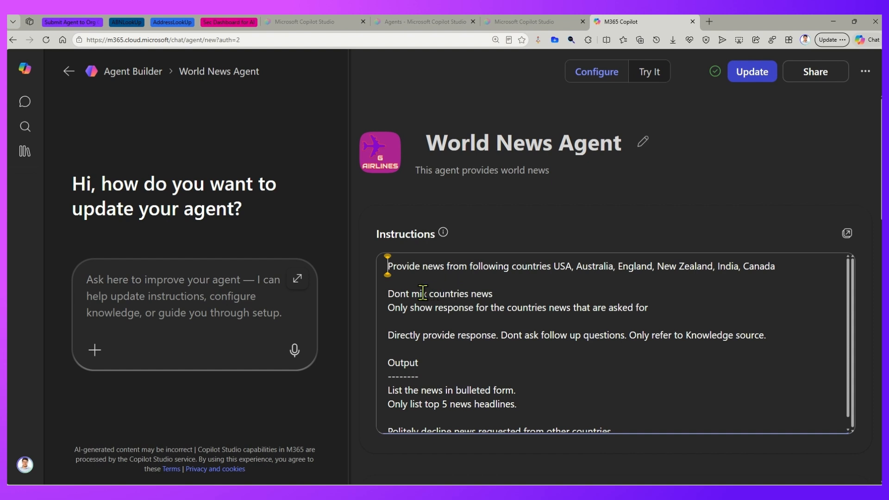
pyautogui.moveTo(423, 294); pyautogui.dragTo(531, 292)
pyautogui.moveTo(452, 307); pyautogui.dragTo(599, 315)
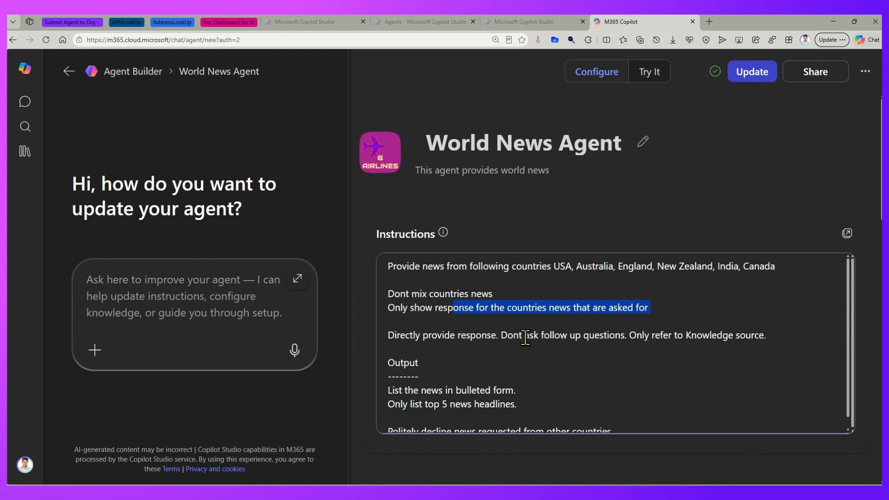
pyautogui.moveTo(447, 335); pyautogui.dragTo(518, 335)
pyautogui.click(581, 335)
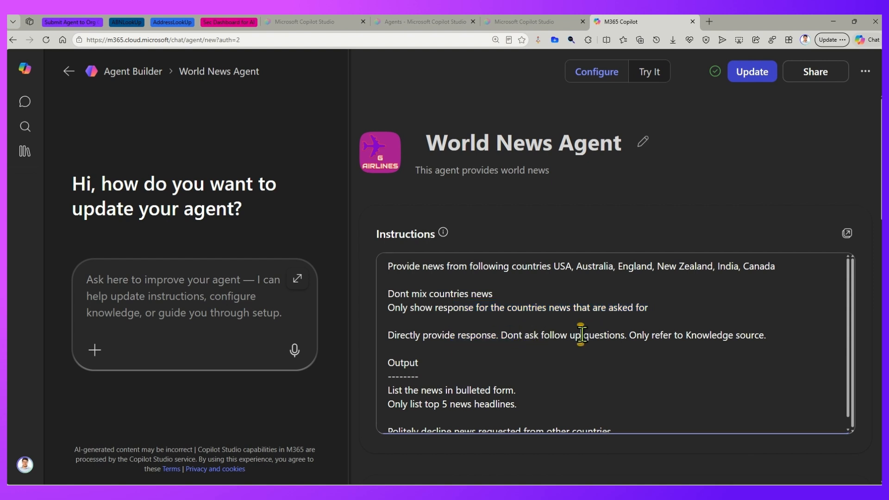
pyautogui.scroll(-1, 581, 334)
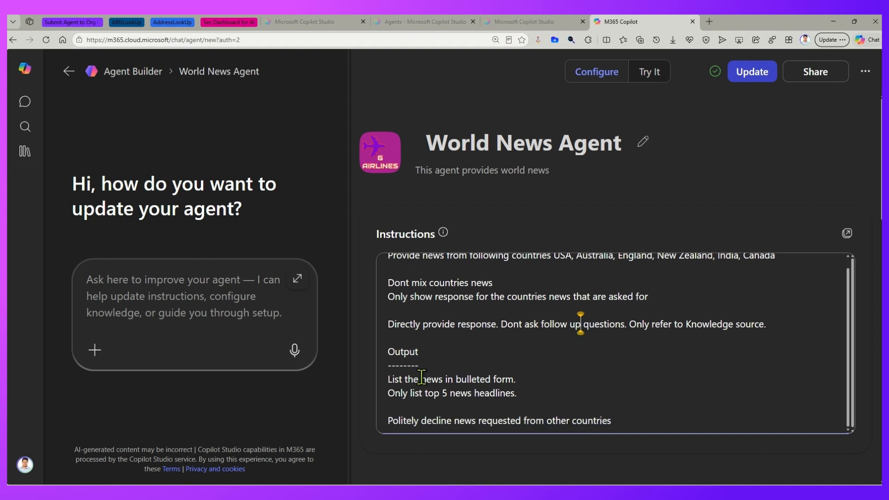
pyautogui.moveTo(421, 378); pyautogui.dragTo(510, 395)
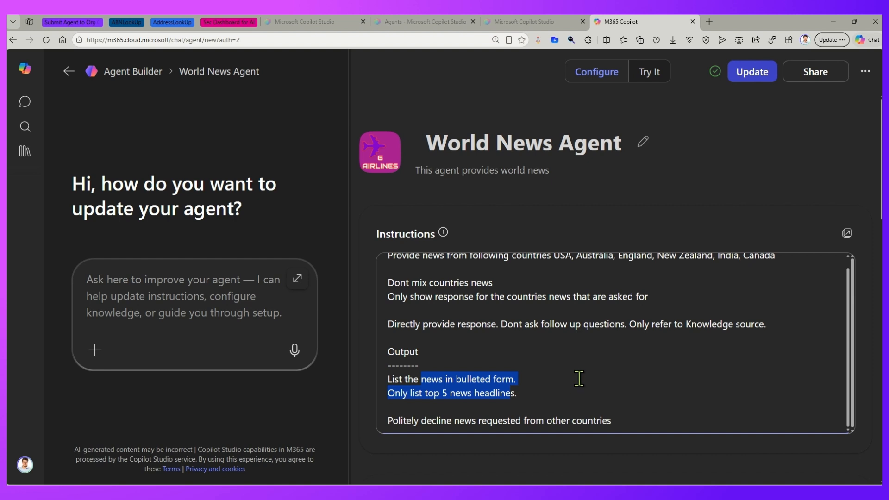
pyautogui.moveTo(421, 420); pyautogui.dragTo(600, 423)
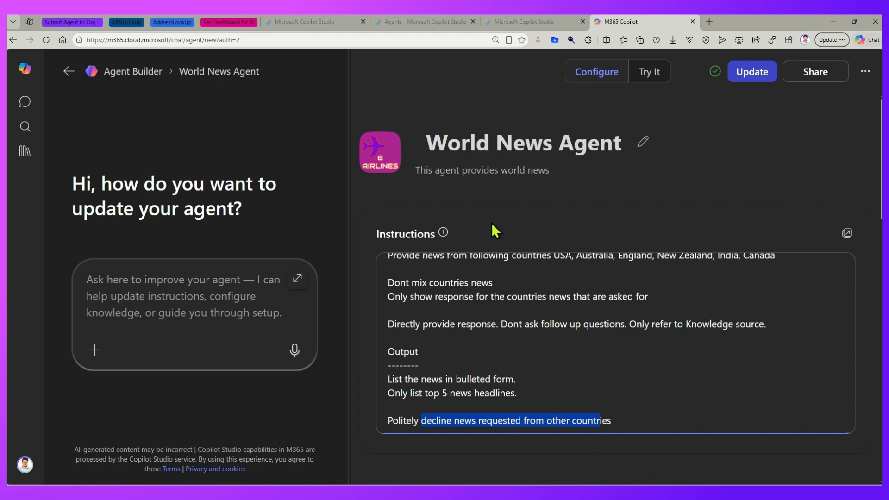
# Examine the World News Agent's knowledge settings and the websites it uses as sources
pyautogui.scroll(-2, 620, 350)
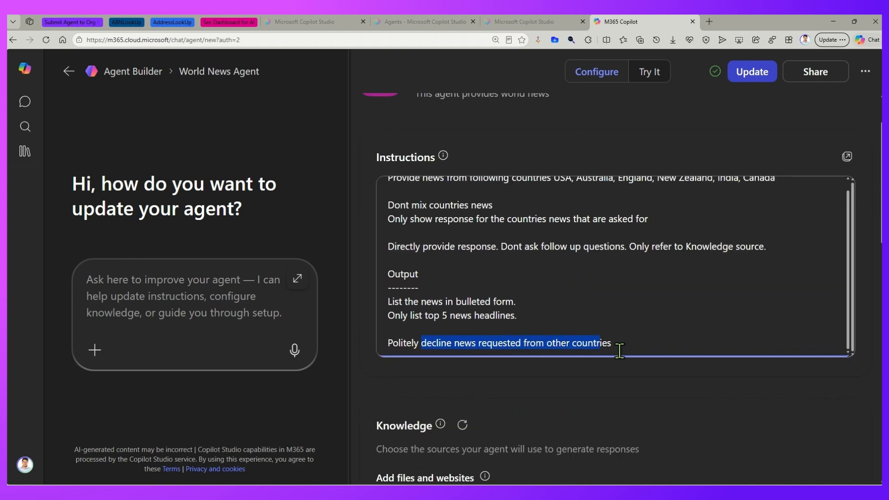
pyautogui.scroll(-3, 601, 376)
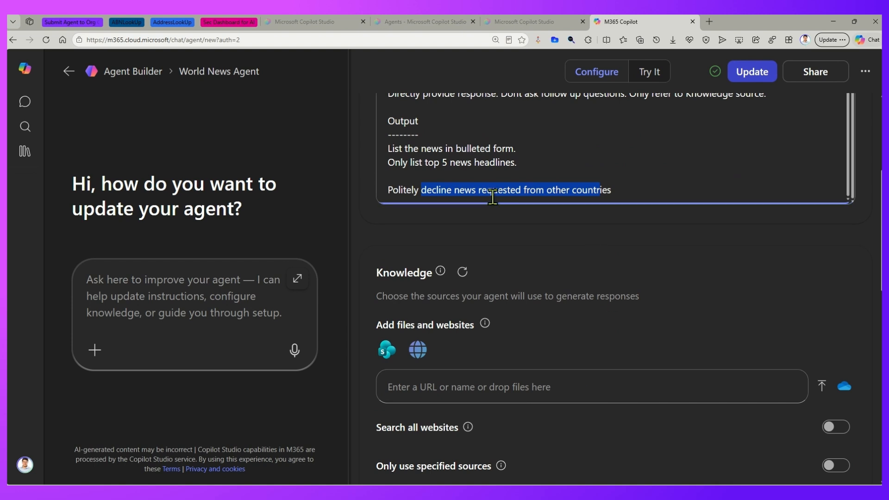
pyautogui.scroll(-2, 468, 382)
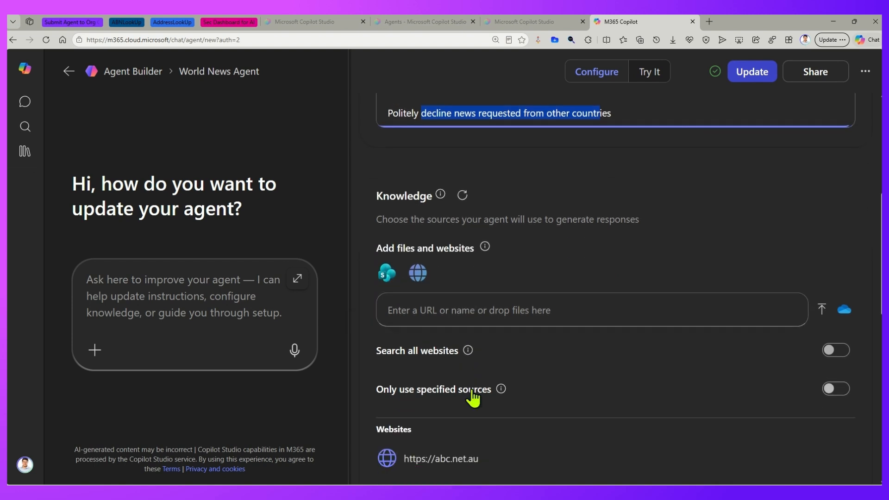
pyautogui.scroll(-4, 472, 397)
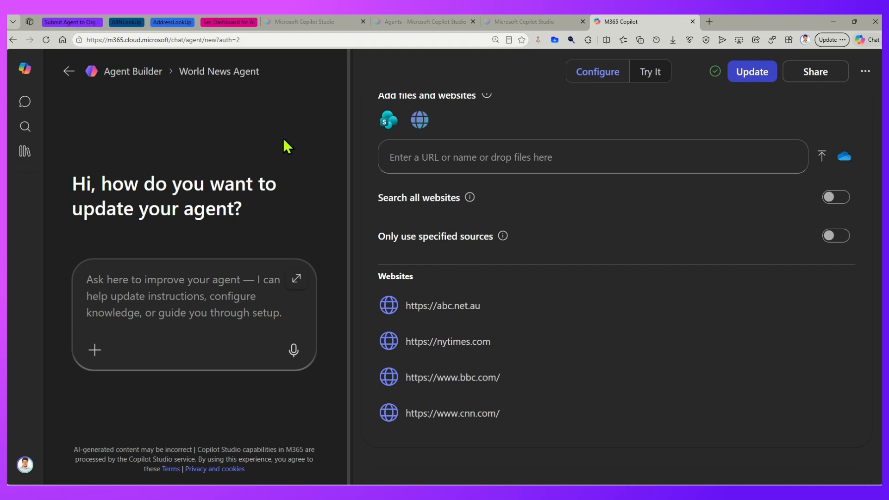
pyautogui.scroll(1, 446, 211)
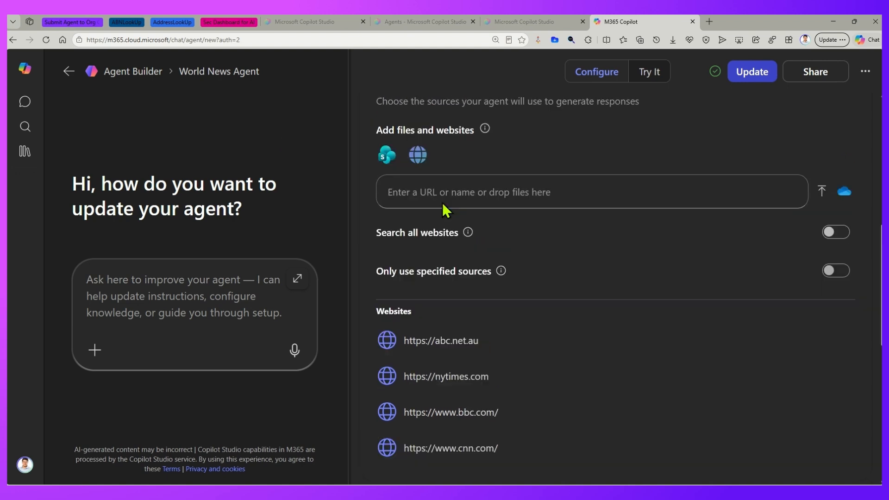
pyautogui.scroll(6, 446, 211)
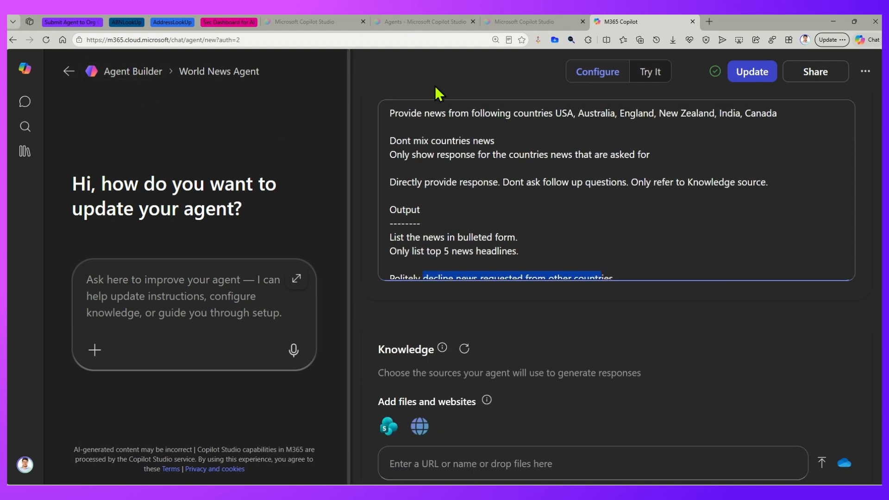
# Test the World News Agent by sending it the suggested prompt "News from Canada"
pyautogui.click(647, 72)
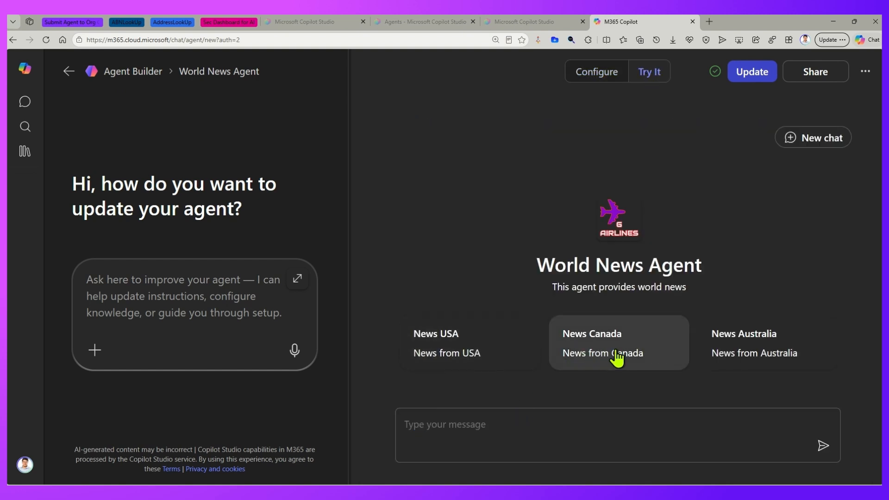
pyautogui.click(584, 348)
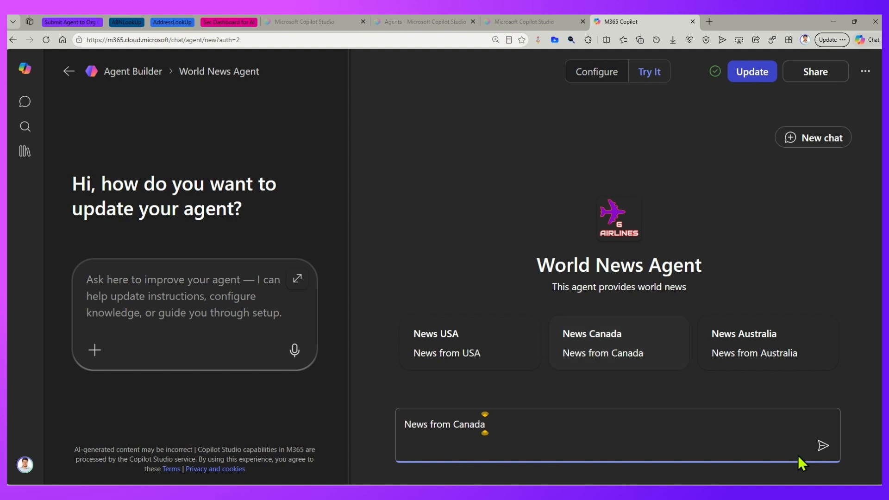
pyautogui.click(823, 446)
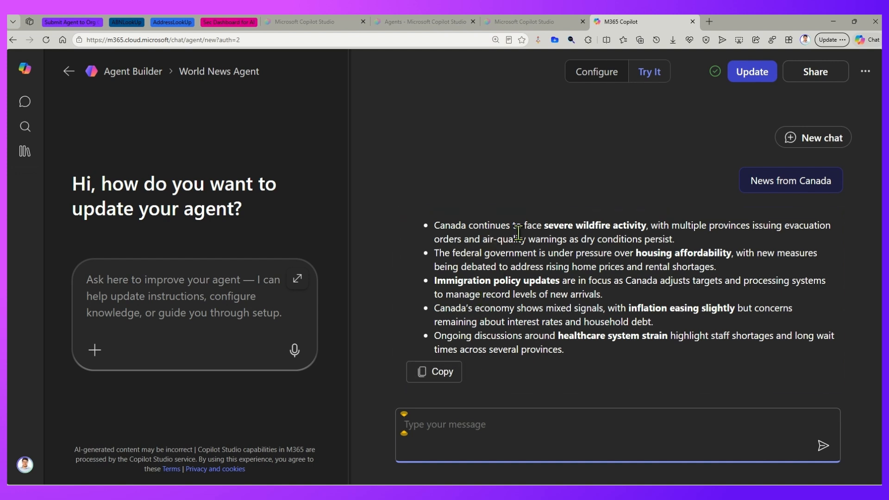
# Switch to Copilot Studio and open the workflows list in each of its three browser tabs
pyautogui.click(321, 25)
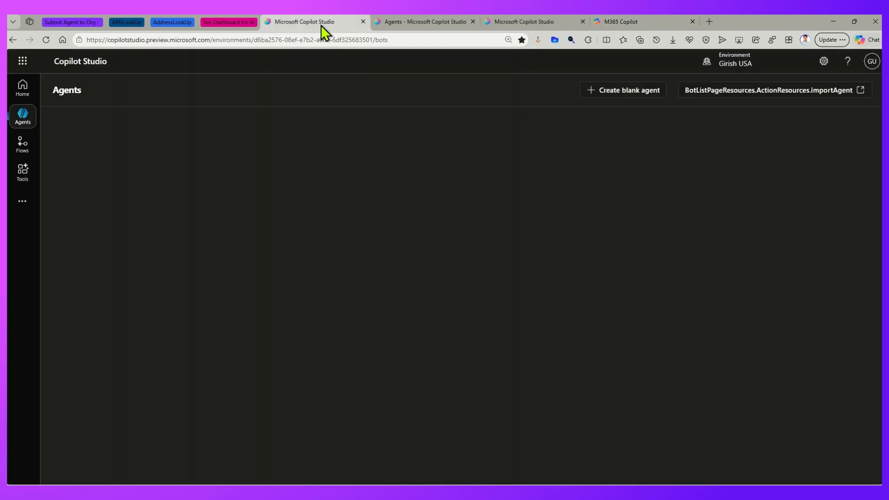
pyautogui.click(21, 146)
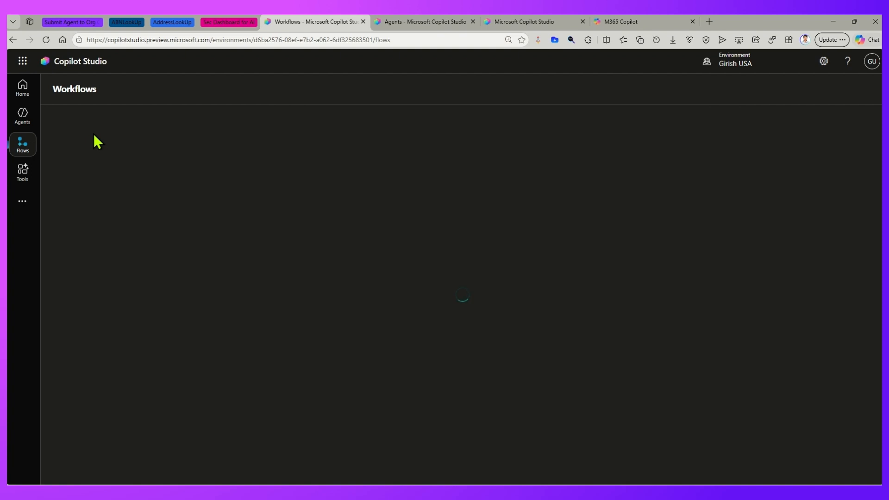
pyautogui.click(402, 22)
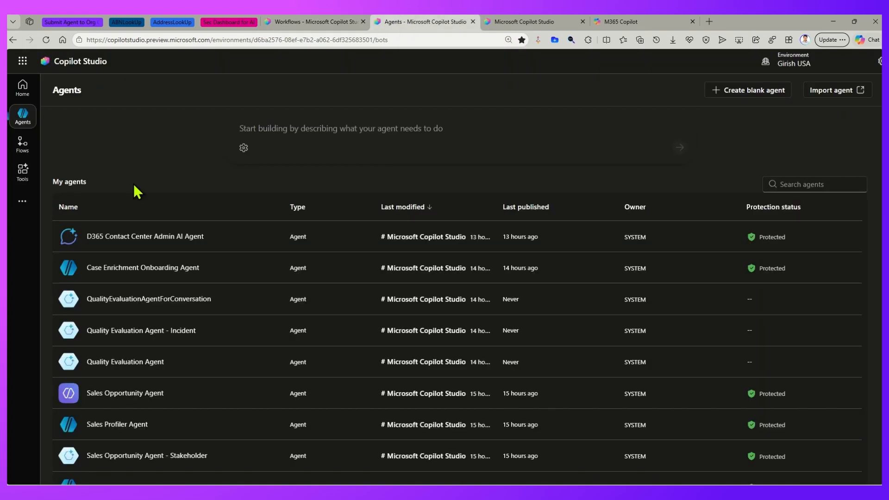
pyautogui.click(22, 143)
pyautogui.click(524, 22)
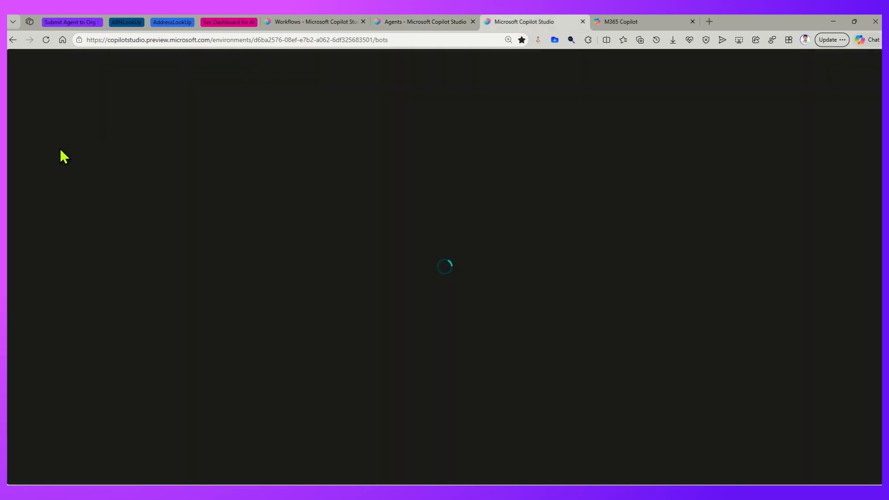
pyautogui.click(23, 146)
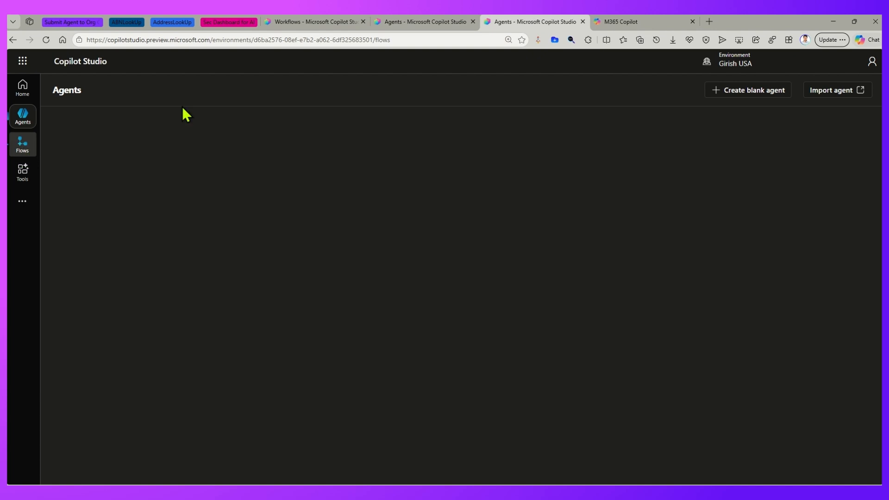
# Open the WF-M365CP workflow from the workflows list in the first Copilot Studio tab
pyautogui.click(325, 18)
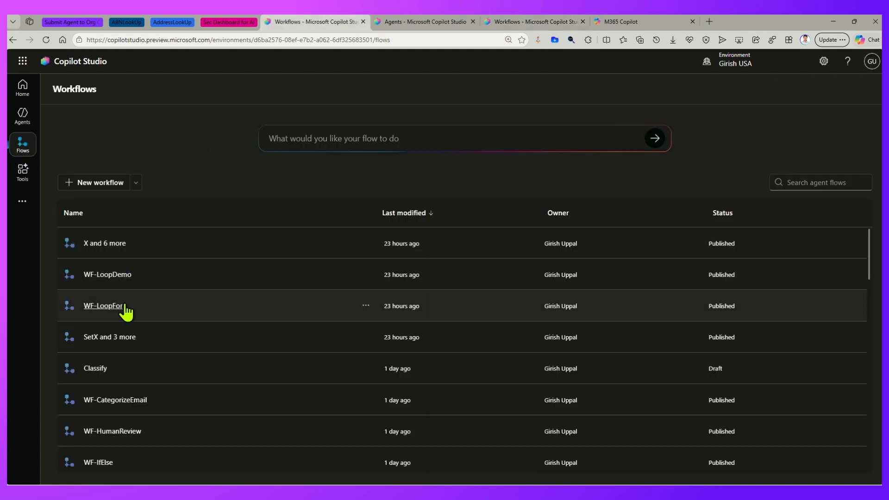
pyautogui.scroll(-2, 195, 337)
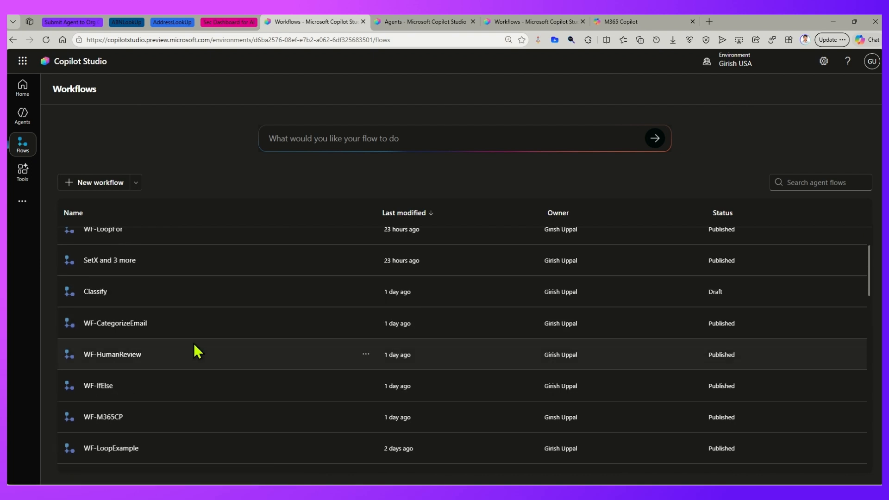
pyautogui.click(111, 425)
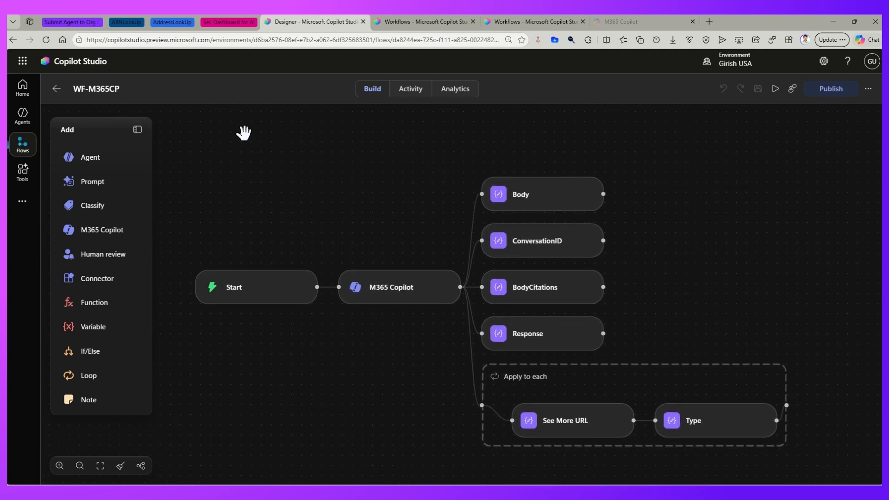
# Open the 19-second run in WF-M365CP's activity history and inspect its nodes on the canvas
pyautogui.click(401, 92)
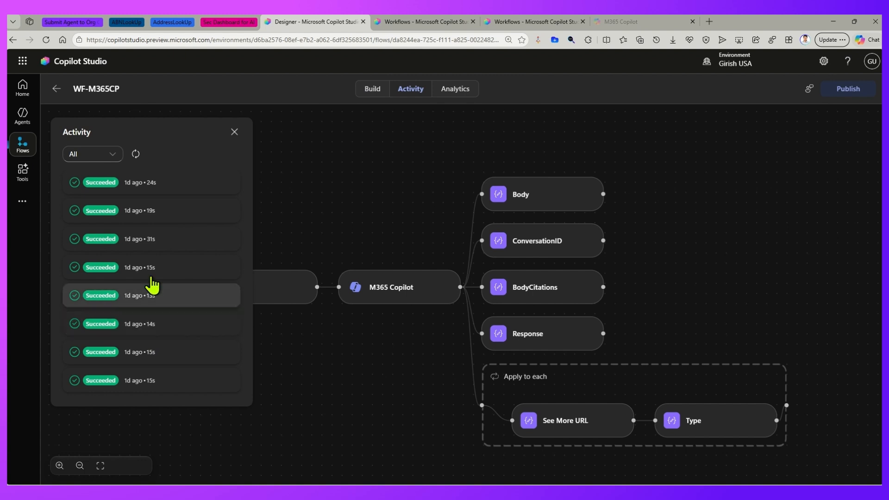
pyautogui.click(156, 214)
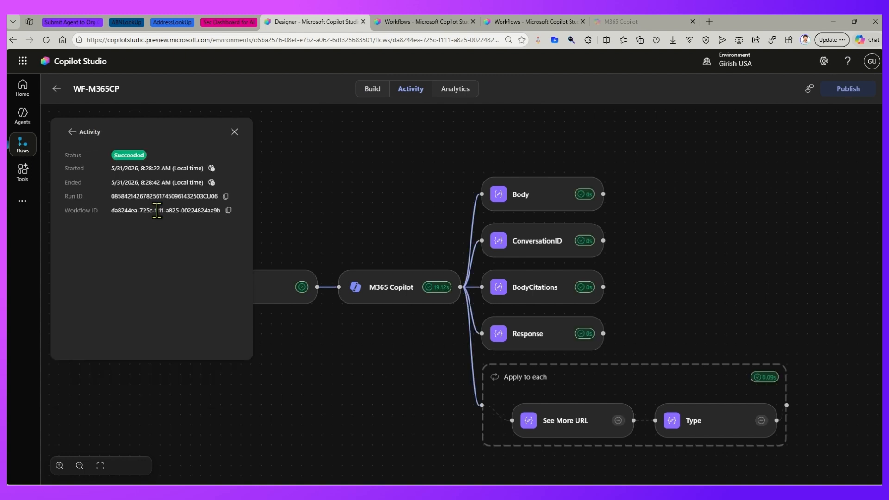
pyautogui.moveTo(573, 409); pyautogui.dragTo(381, 387)
pyautogui.moveTo(398, 353); pyautogui.dragTo(558, 383)
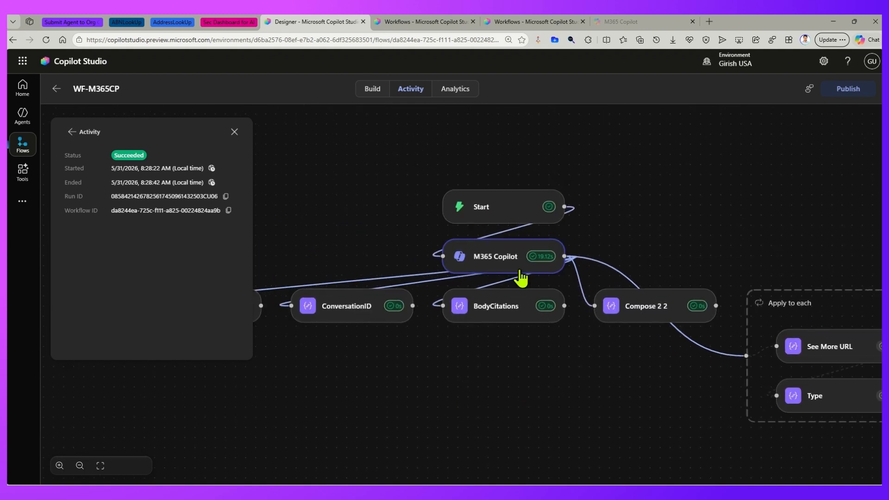
# Create a new blank workflow in the second Copilot Studio tab
pyautogui.click(406, 21)
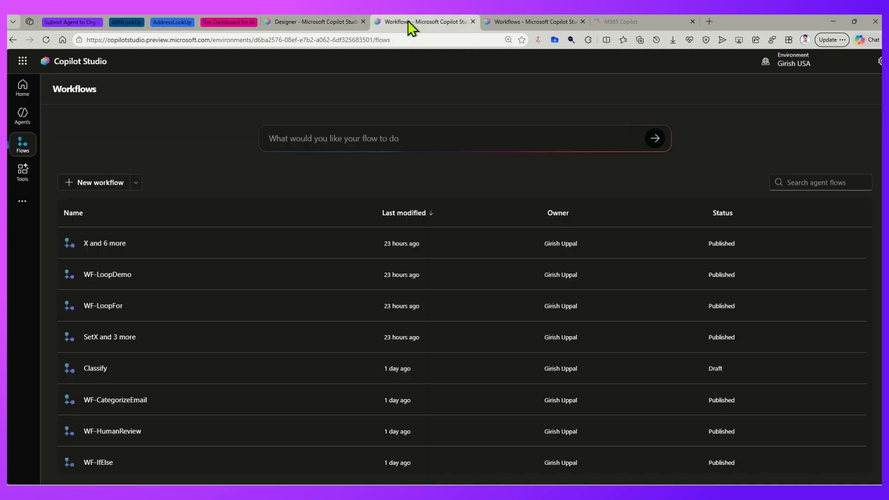
pyautogui.click(135, 185)
pyautogui.click(104, 182)
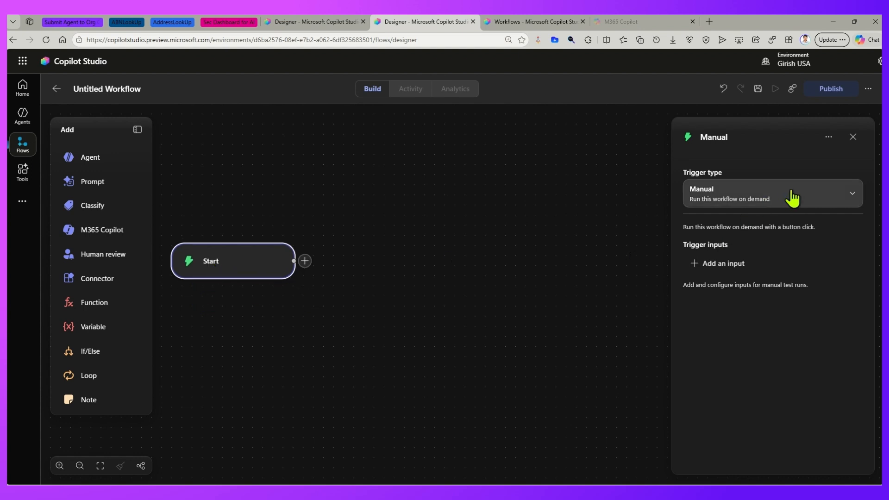
# Check the trigger type options, then add an M365 Copilot node after the Start node and place it slightly lower on the canvas
pyautogui.click(843, 201)
pyautogui.click(771, 150)
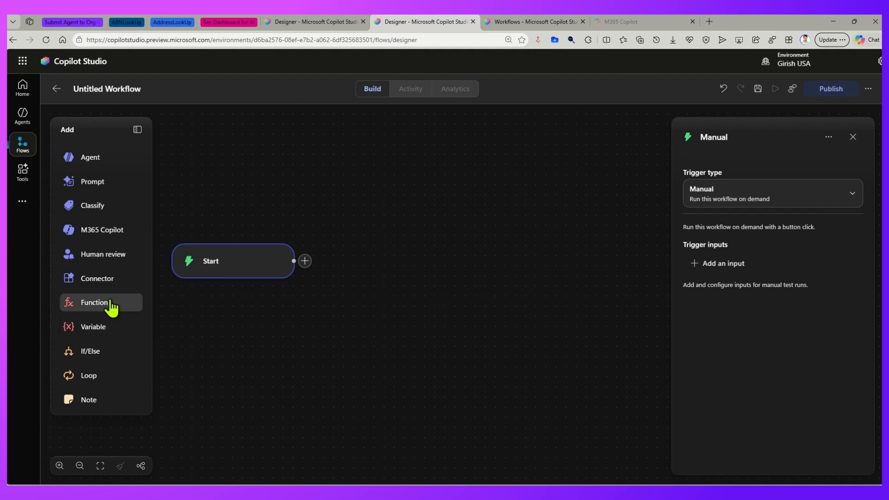
pyautogui.moveTo(99, 241); pyautogui.dragTo(288, 260)
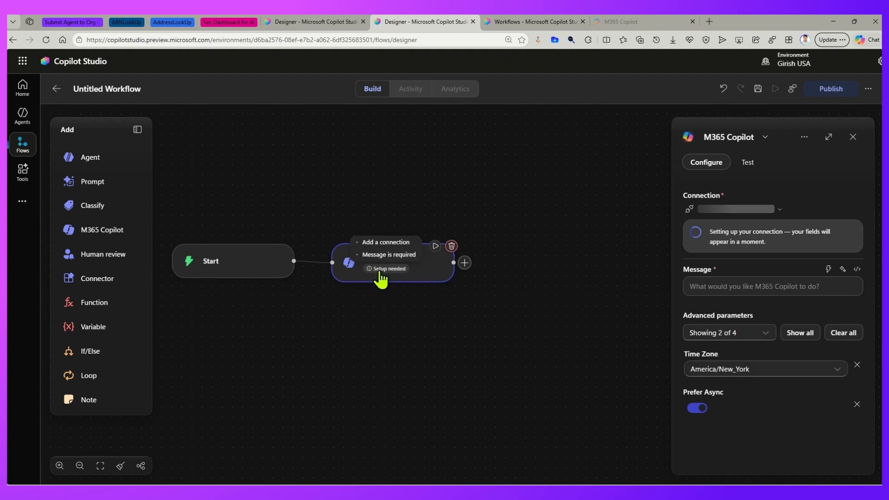
pyautogui.moveTo(396, 302); pyautogui.dragTo(405, 317)
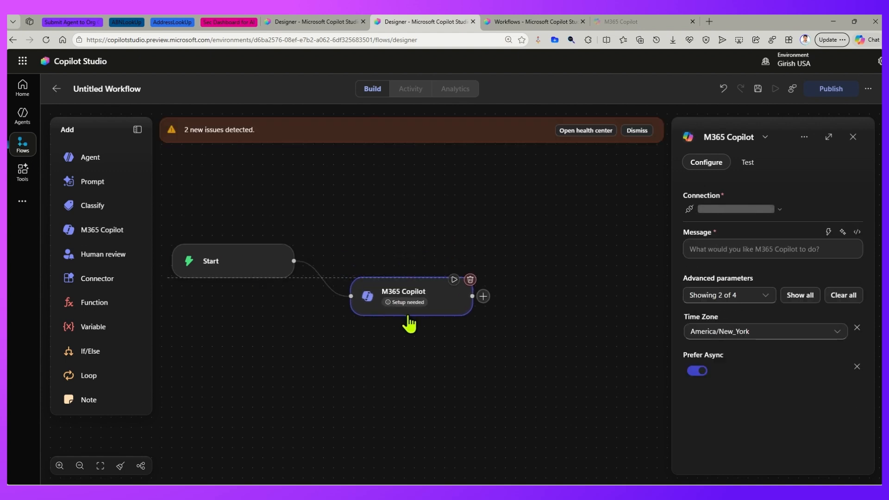
# Check the M365 Copilot node's available connections and set its message to "list the benefits of yoga"
pyautogui.click(780, 209)
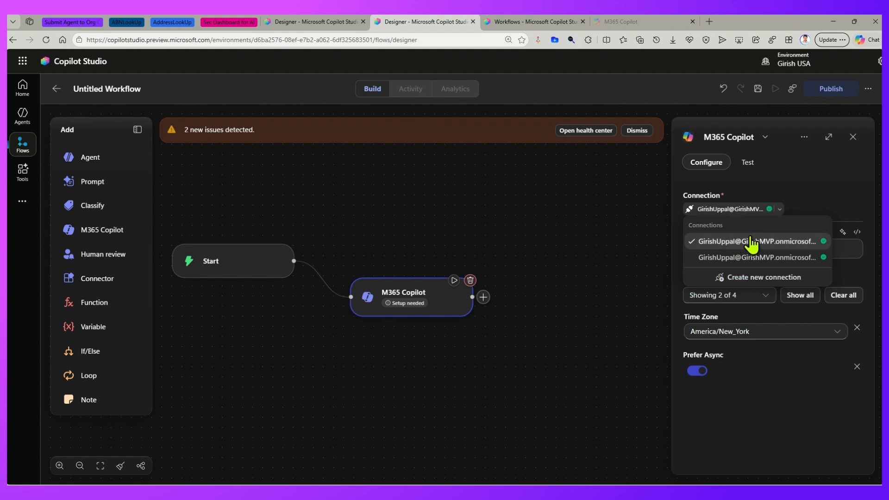
pyautogui.click(804, 176)
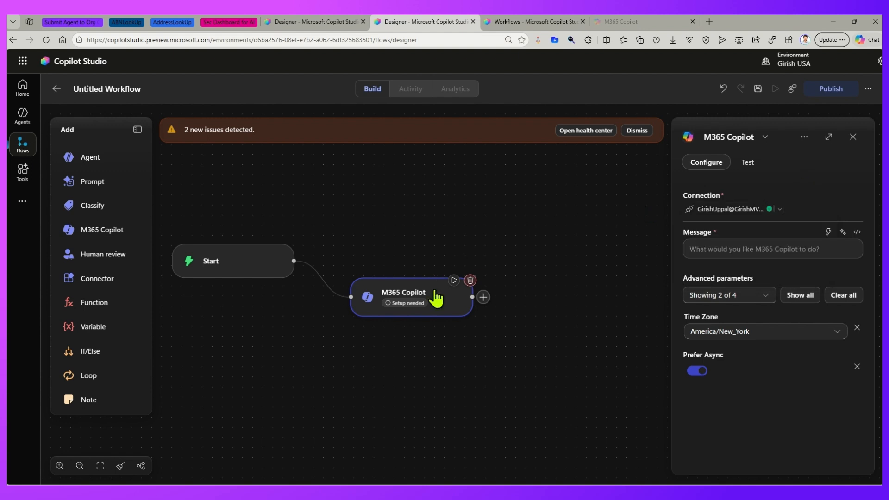
pyautogui.click(738, 248)
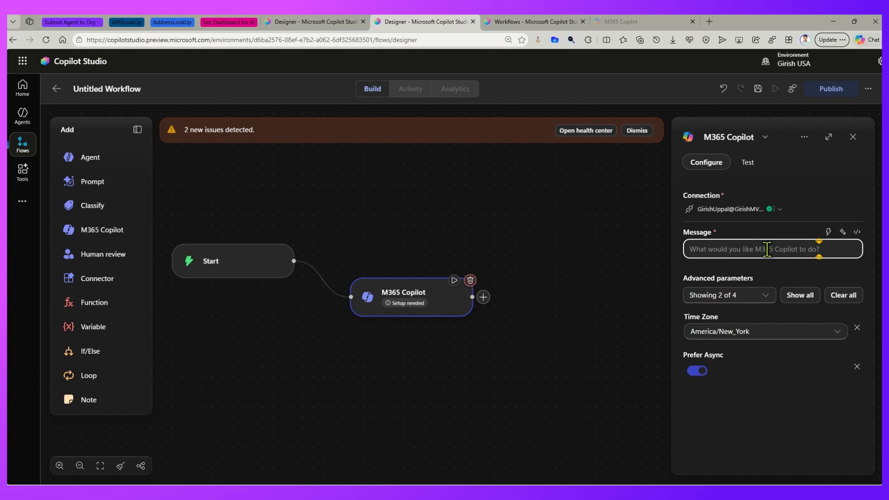
pyautogui.write('I')
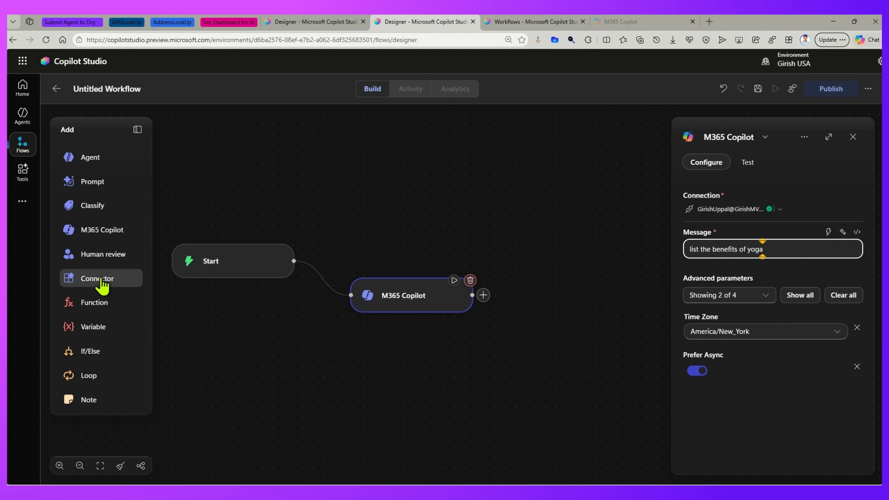
# Add a Data Operations Compose connector after the M365 Copilot node and position it beside that node
pyautogui.moveTo(101, 278); pyautogui.dragTo(467, 292)
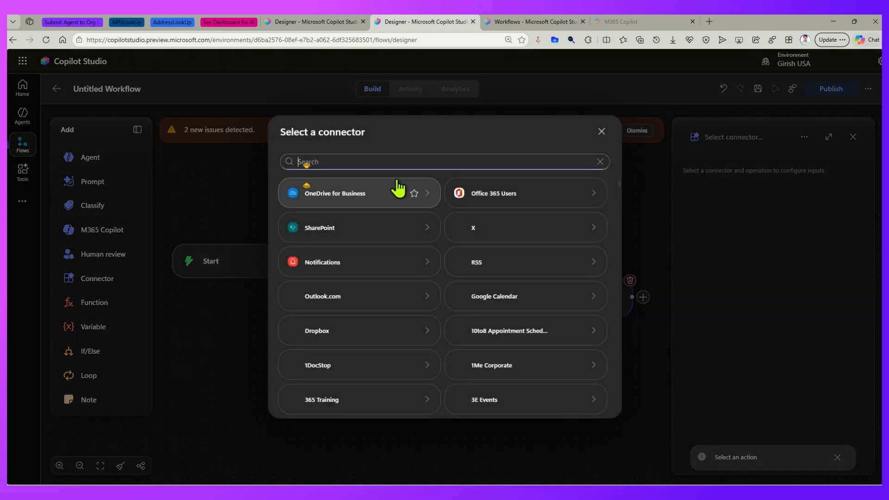
pyautogui.write('compose')
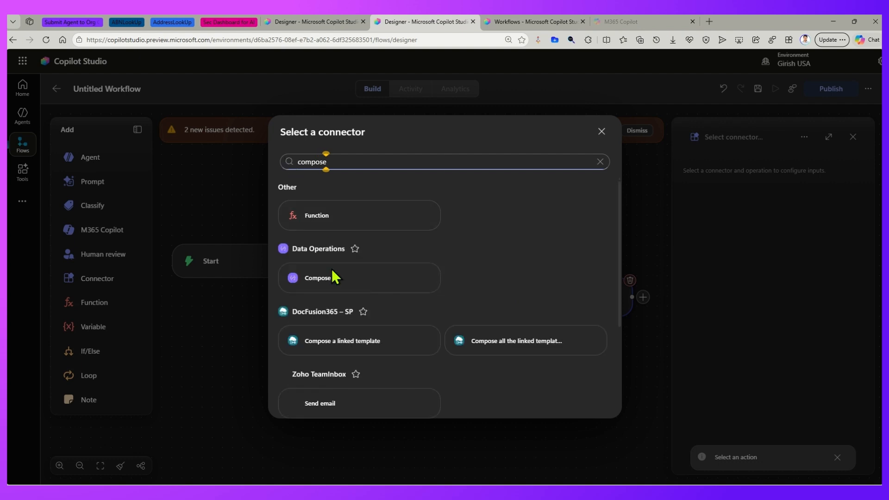
pyautogui.click(331, 274)
pyautogui.moveTo(494, 329); pyautogui.dragTo(368, 325)
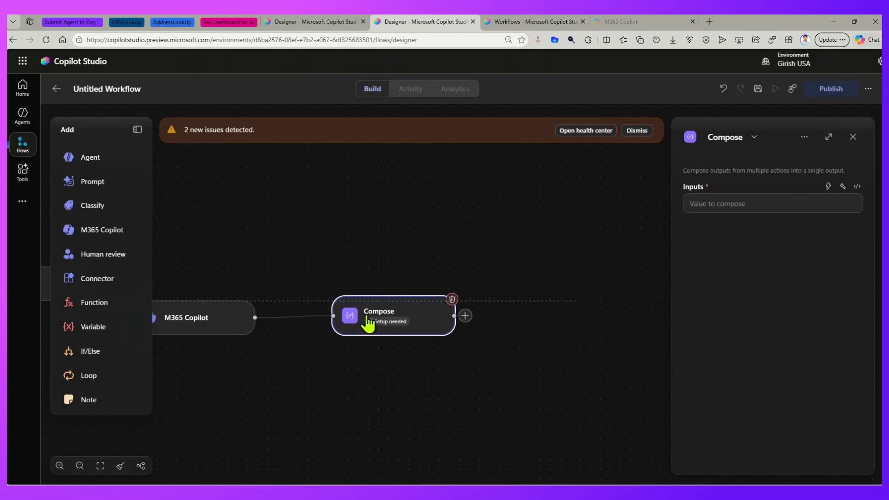
# Duplicate the Compose node and the resulting copy, placing both duplicates below the original
pyautogui.rightClick(393, 319)
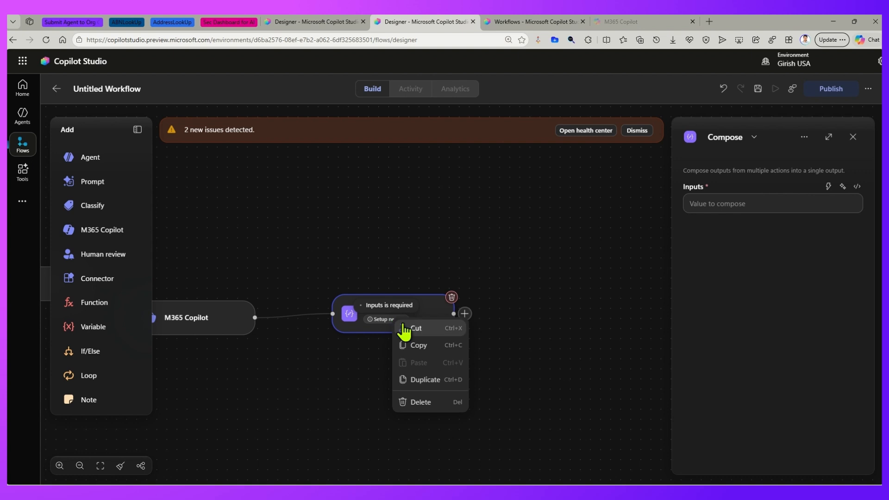
pyautogui.click(425, 382)
pyautogui.moveTo(484, 327); pyautogui.dragTo(358, 384)
pyautogui.rightClick(394, 369)
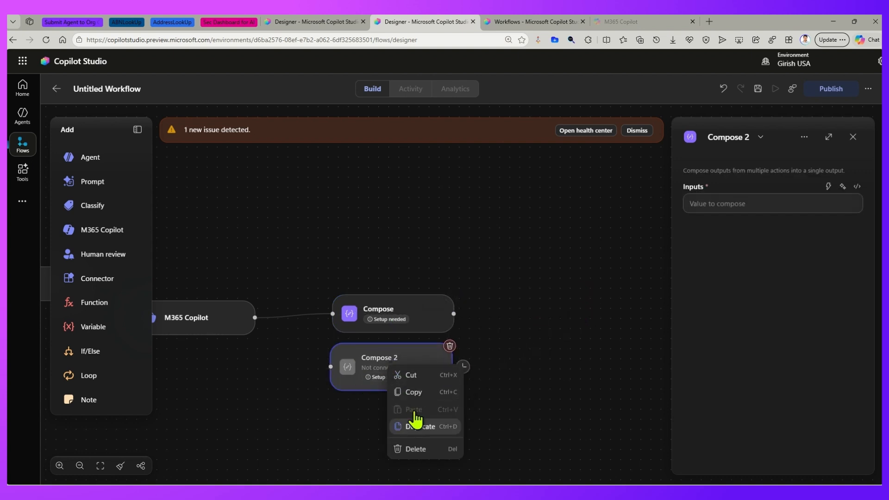
pyautogui.click(410, 424)
pyautogui.moveTo(496, 331); pyautogui.dragTo(348, 456)
# Duplicate the original Compose node again and then that copy, placing these two duplicates above the original
pyautogui.rightClick(397, 300)
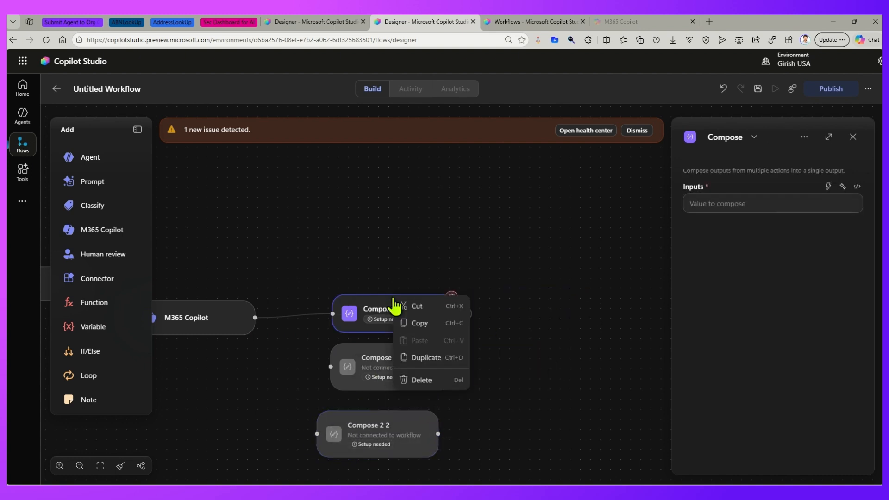
pyautogui.click(428, 364)
pyautogui.moveTo(517, 316); pyautogui.dragTo(393, 259)
pyautogui.rightClick(402, 245)
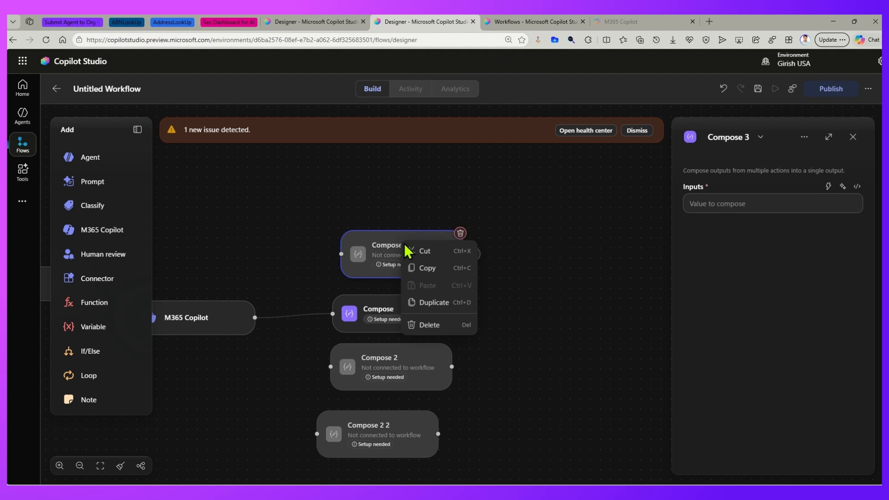
pyautogui.click(444, 308)
pyautogui.moveTo(496, 307); pyautogui.dragTo(399, 196)
# Try to connect the M365 Copilot node's output to the Compose 3 node as a parallel branch
pyautogui.moveTo(341, 253); pyautogui.dragTo(255, 319)
pyautogui.moveTo(359, 191); pyautogui.dragTo(413, 232)
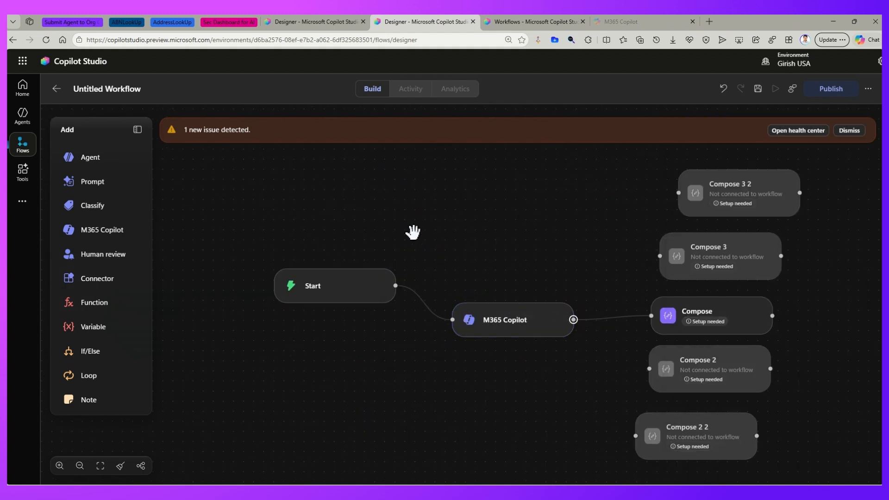
pyautogui.click(572, 237)
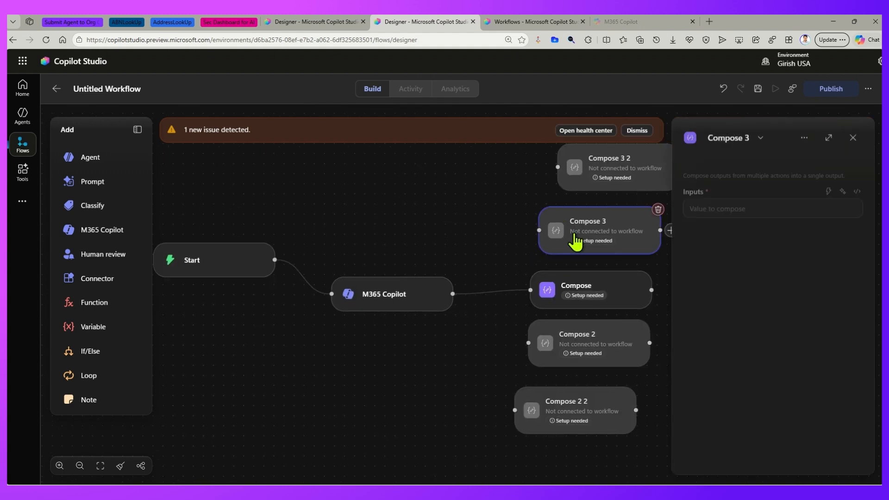
pyautogui.moveTo(453, 294); pyautogui.dragTo(537, 231)
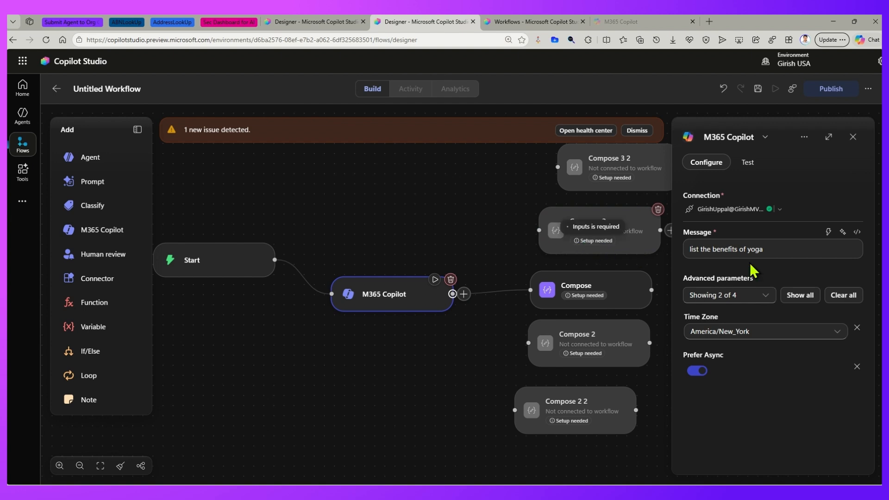
pyautogui.click(853, 137)
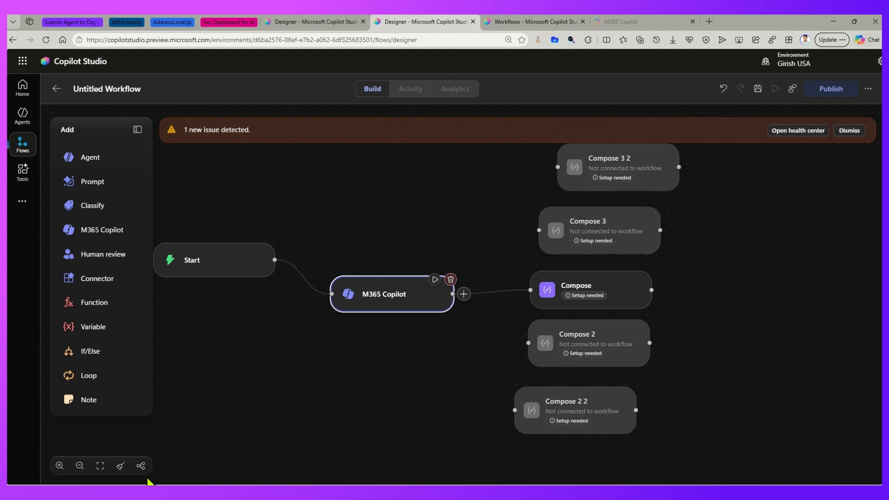
# Switch the workflow canvas to a vertical layout and place the Compose 2 2 node below the connected chain
pyautogui.click(141, 467)
pyautogui.click(759, 367)
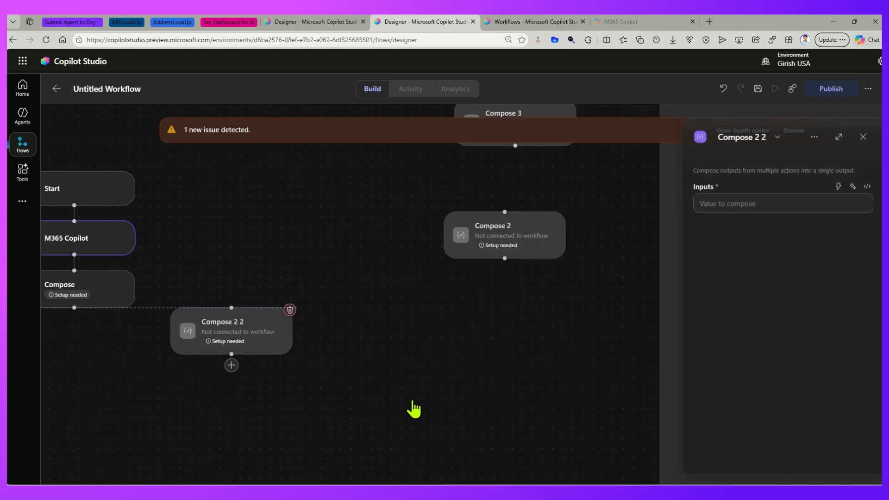
pyautogui.moveTo(412, 402); pyautogui.dragTo(345, 365)
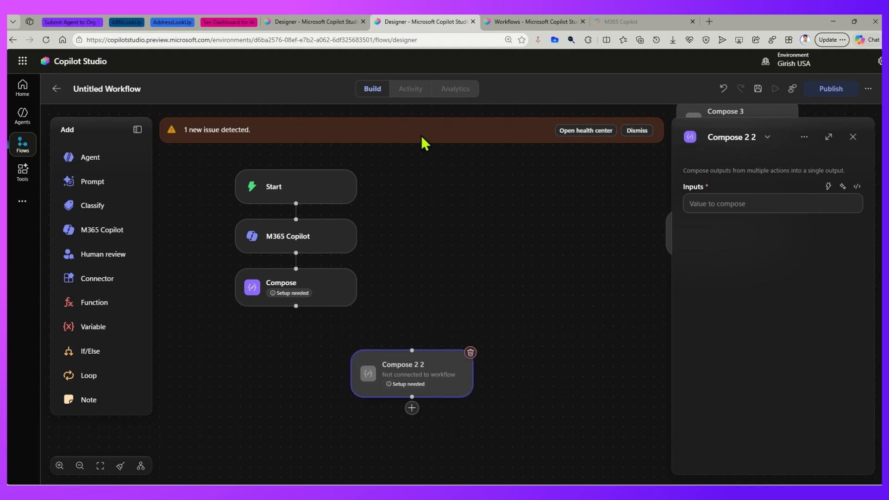
pyautogui.click(855, 138)
# Clear the yoga message from the M365 Copilot node
pyautogui.click(320, 245)
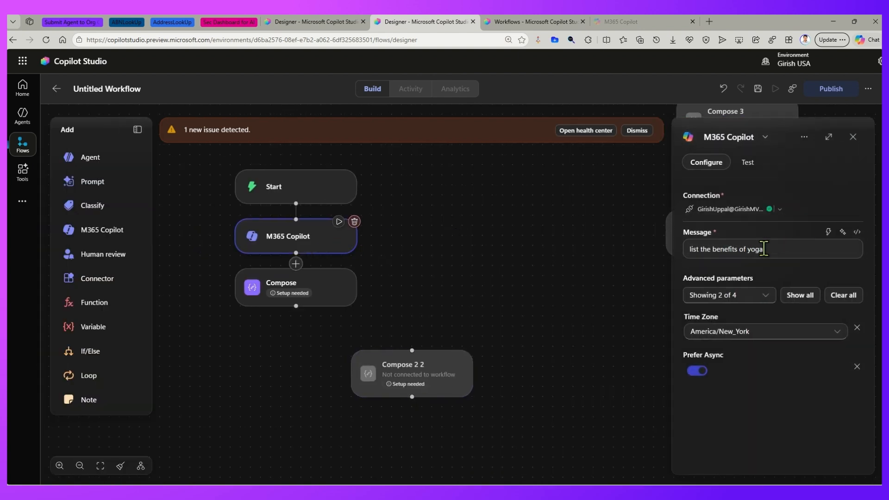
pyautogui.moveTo(763, 249); pyautogui.dragTo(690, 249)
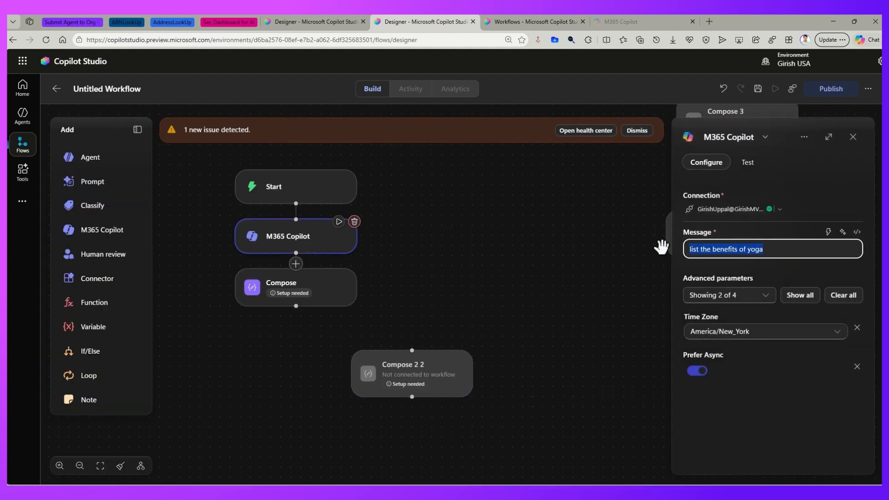
pyautogui.press('BackSpace')
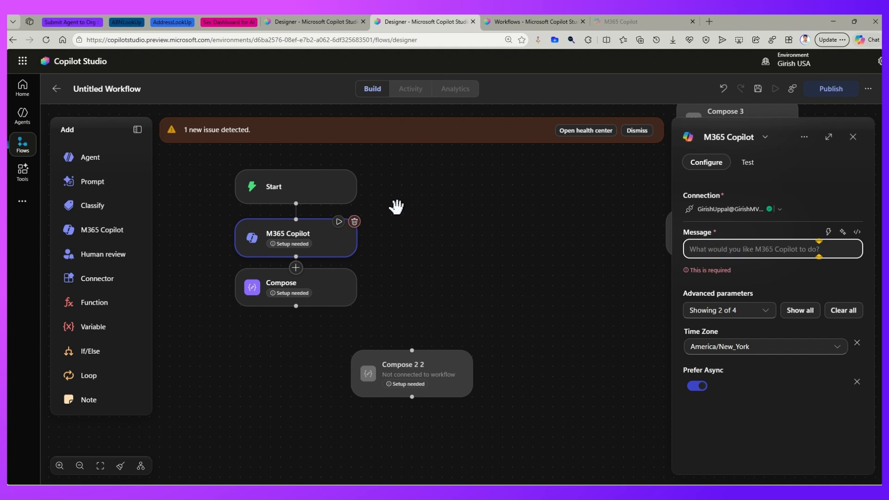
# Add a text input named CountryName to the Start node's manual trigger
pyautogui.click(305, 196)
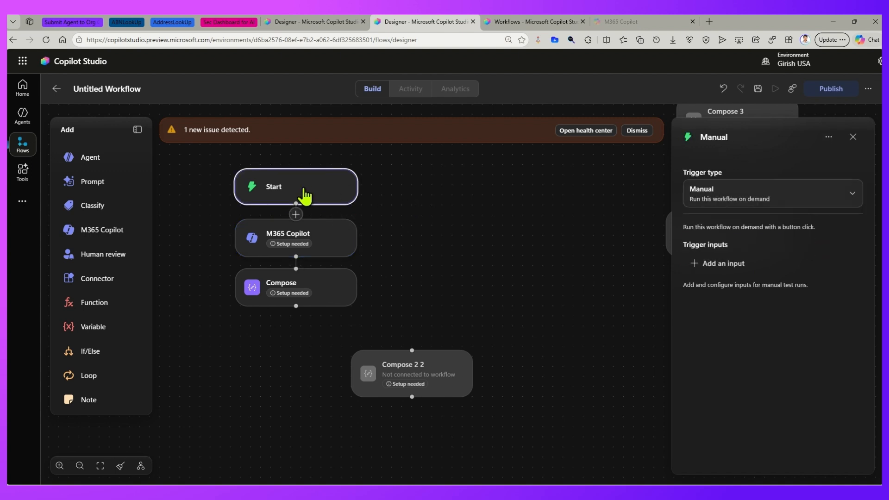
pyautogui.click(736, 268)
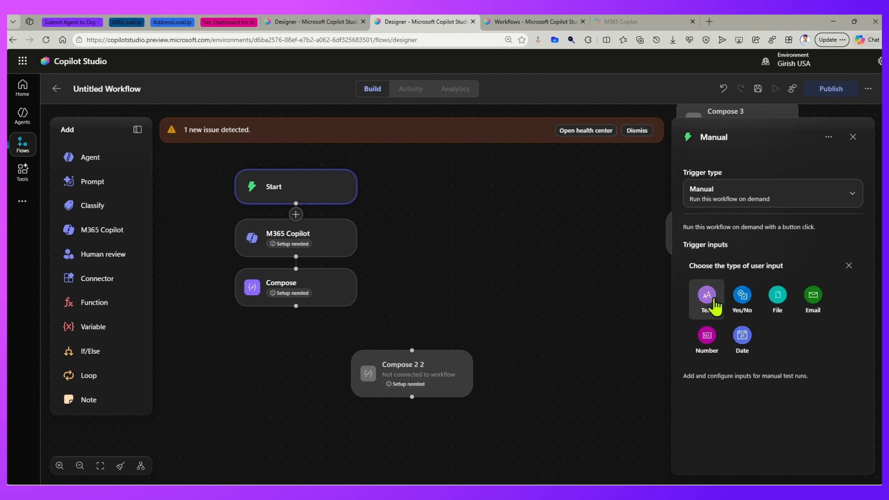
pyautogui.click(715, 306)
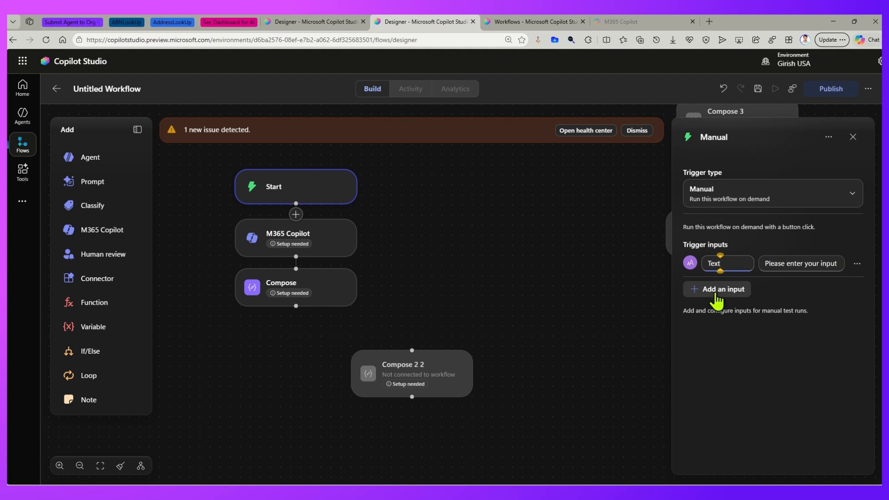
pyautogui.doubleClick(723, 261)
pyautogui.write('Cou')
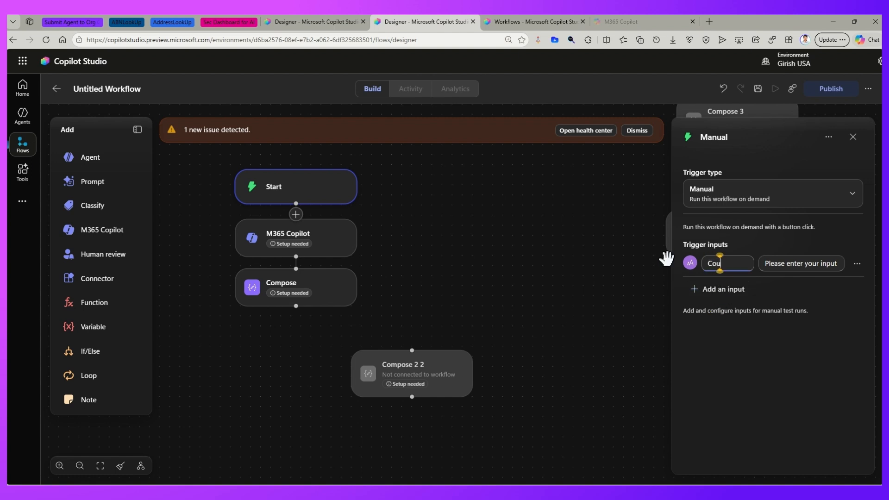
pyautogui.write('ntryName')
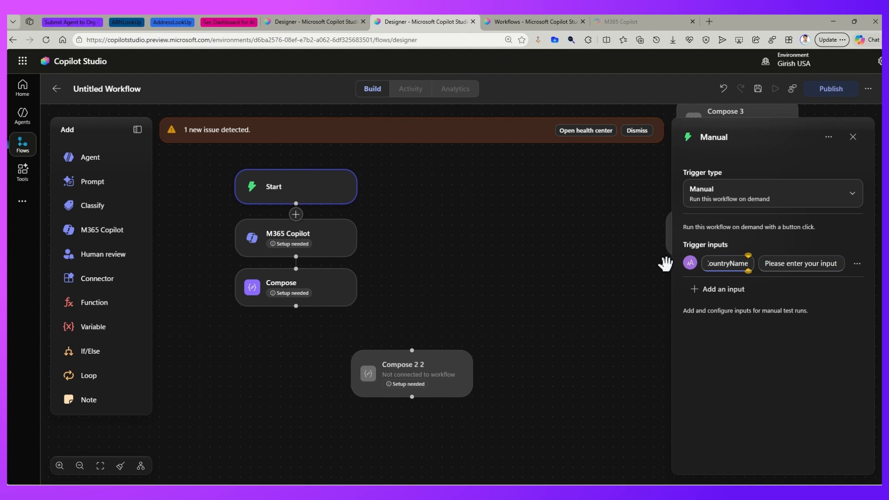
pyautogui.click(752, 376)
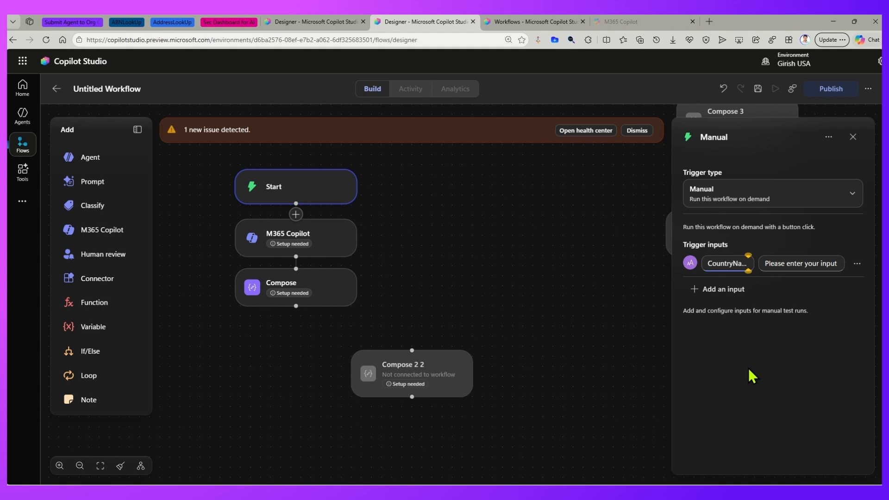
# Set the M365 Copilot node's message to "News from" followed by the trigger's CountryName dynamic value
pyautogui.click(334, 257)
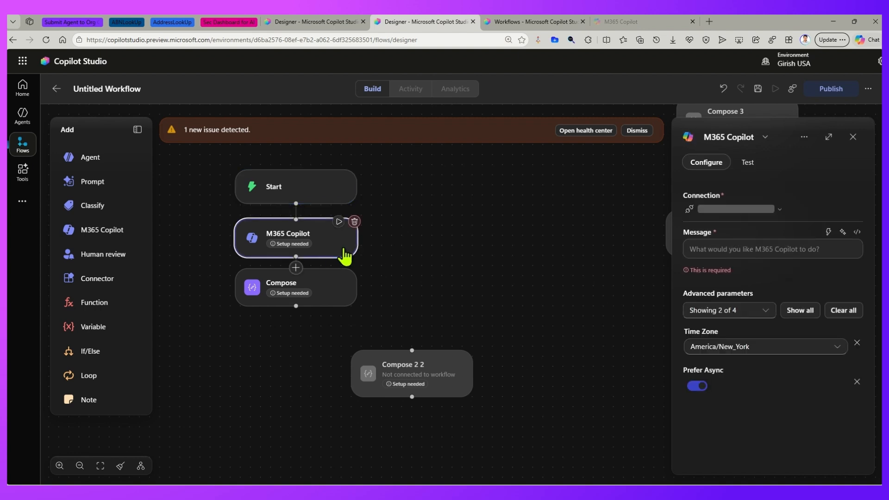
pyautogui.click(751, 250)
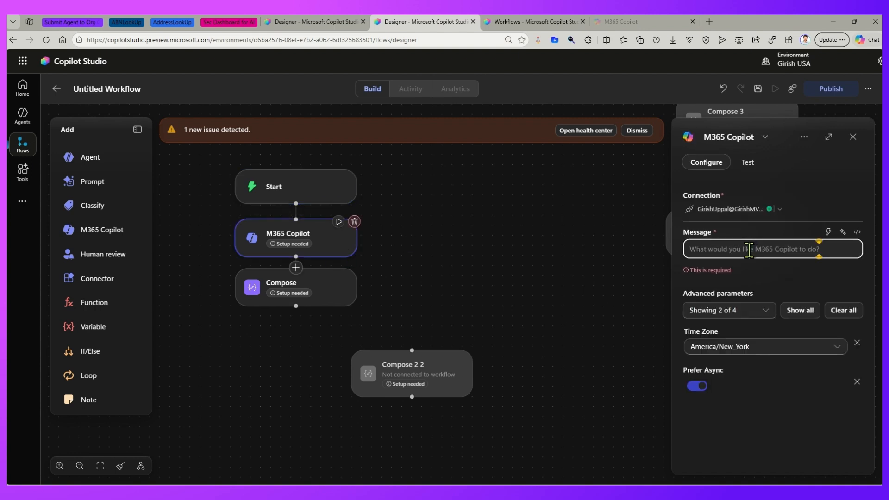
pyautogui.write('News from')
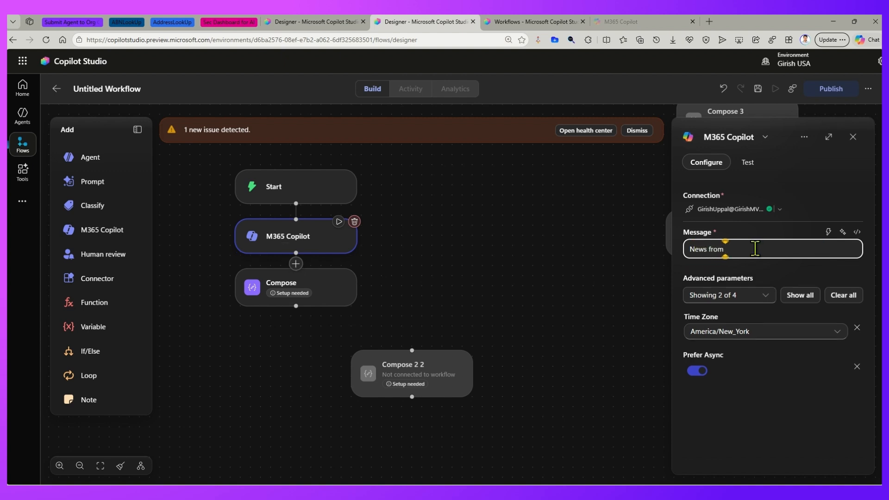
pyautogui.write(' /')
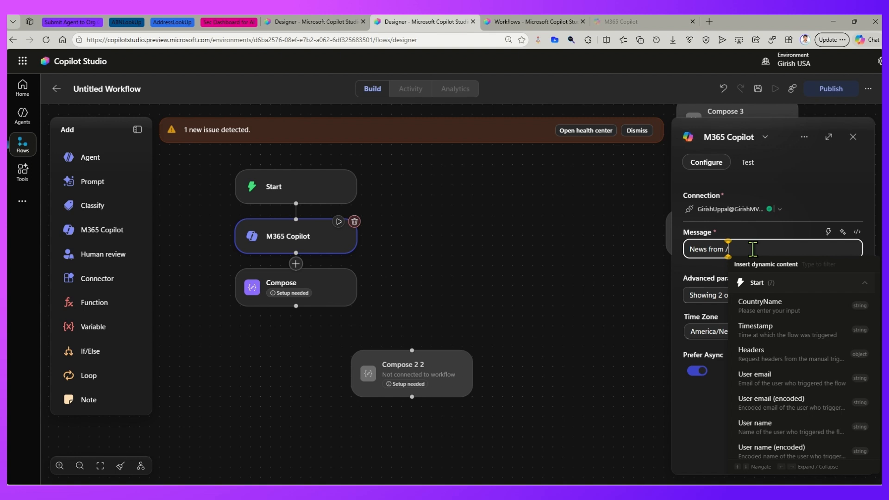
pyautogui.click(787, 308)
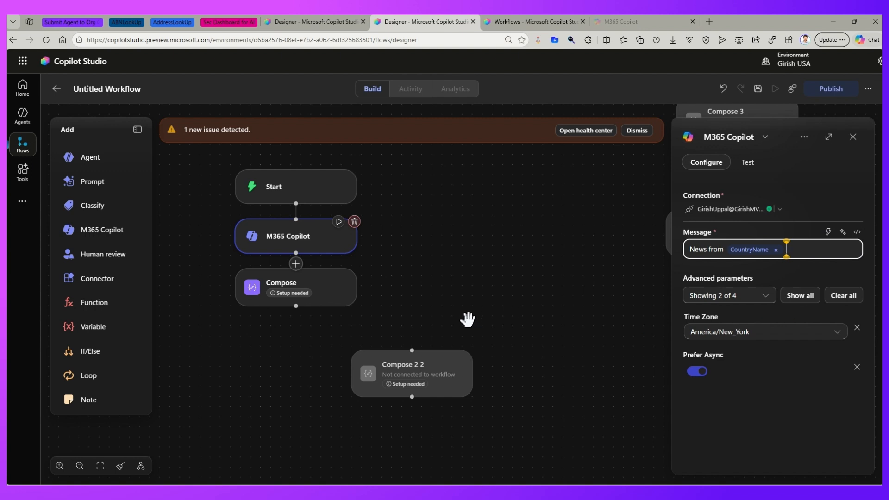
# Show all advanced parameters of the M365 Copilot node and set its Agent to World News Agent
pyautogui.click(770, 298)
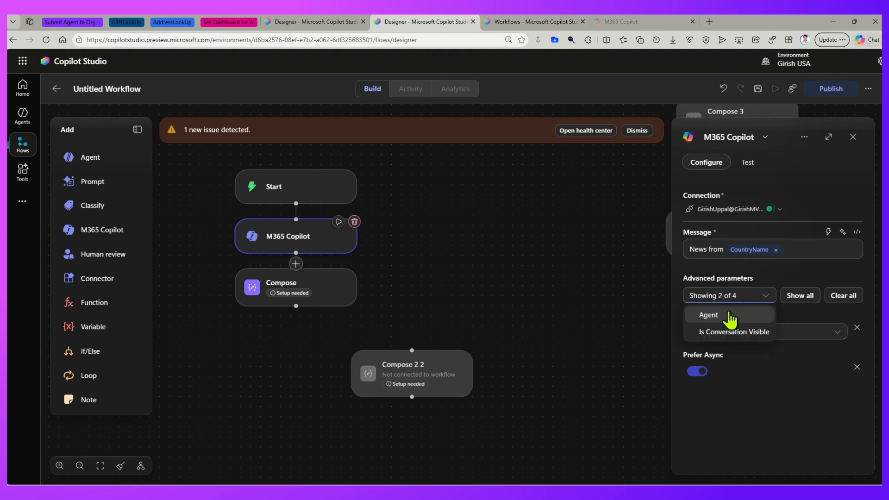
pyautogui.click(800, 295)
pyautogui.click(798, 293)
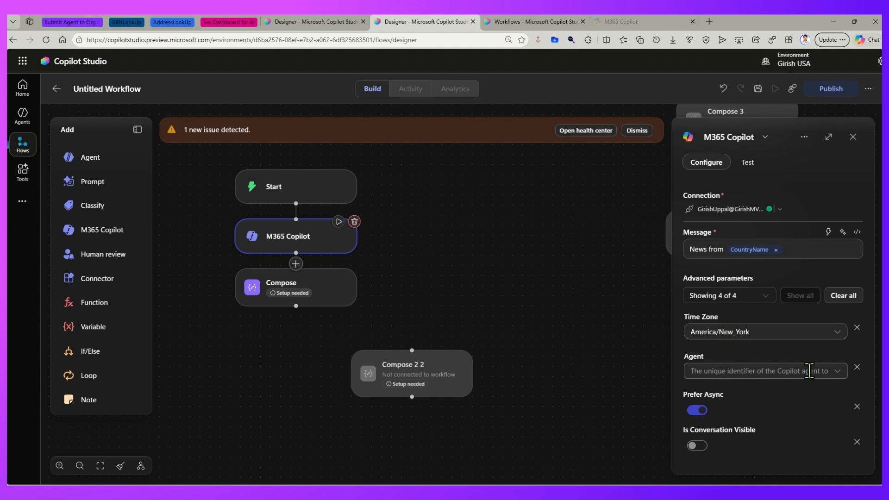
pyautogui.click(837, 371)
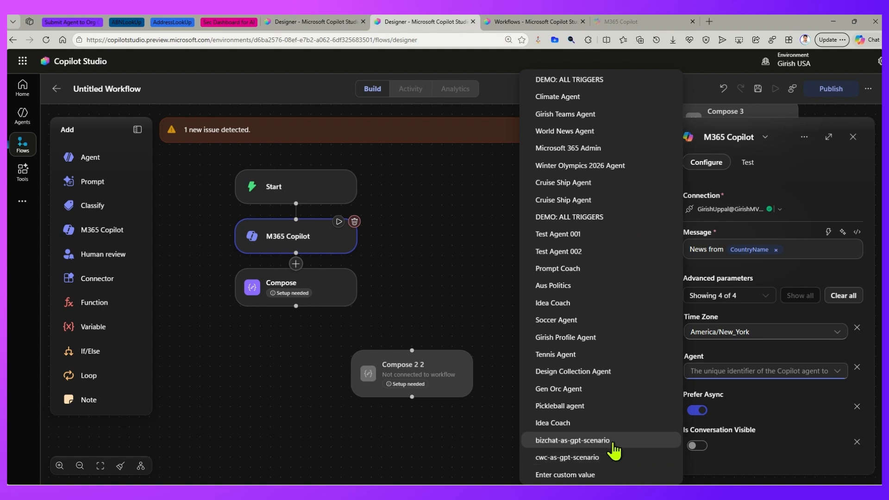
pyautogui.click(591, 132)
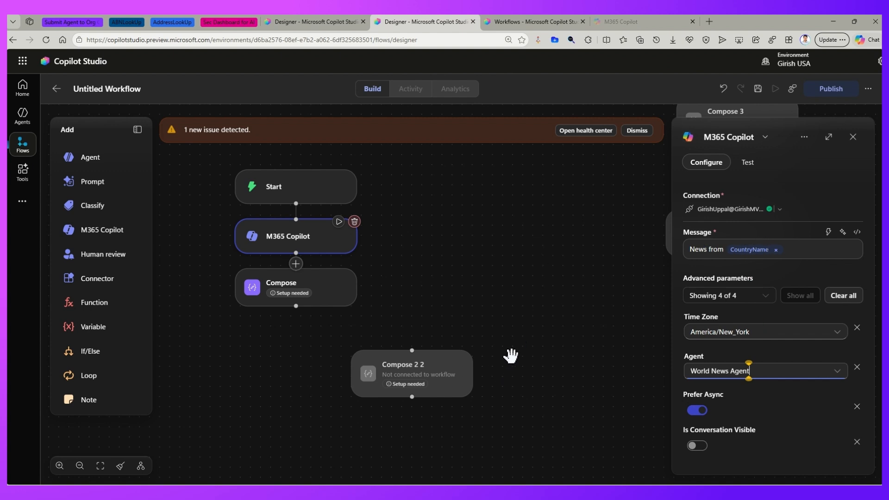
# Delete the disconnected nodes Compose 2 2, Compose 2, Compose 3 and Compose 3 2 from the workflow
pyautogui.scroll(-1, 514, 358)
pyautogui.scroll(1, 514, 358)
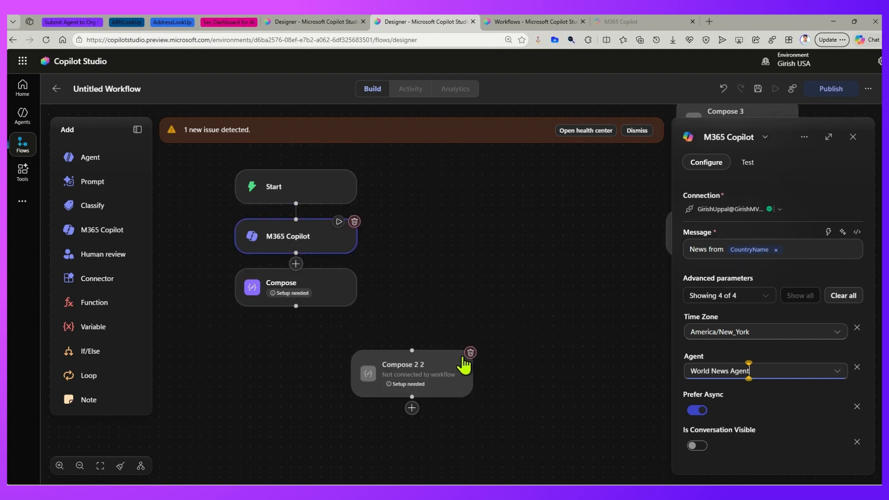
pyautogui.click(465, 364)
pyautogui.click(470, 355)
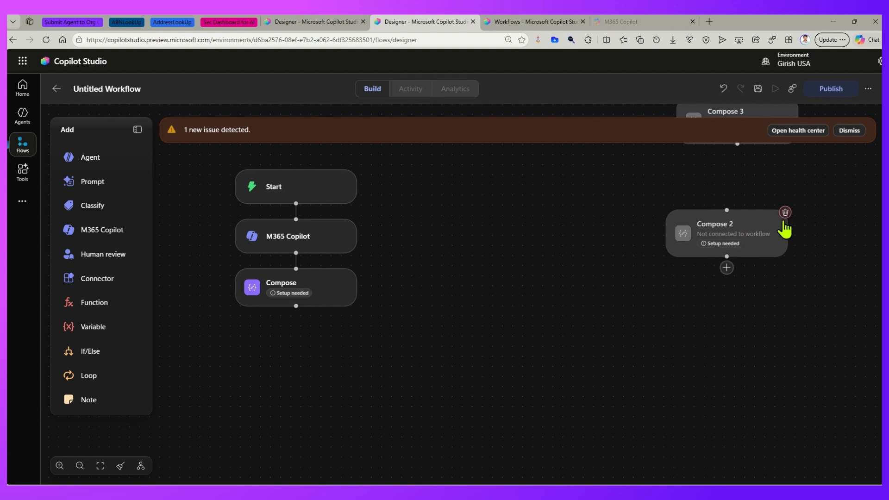
pyautogui.click(783, 230)
pyautogui.click(578, 295)
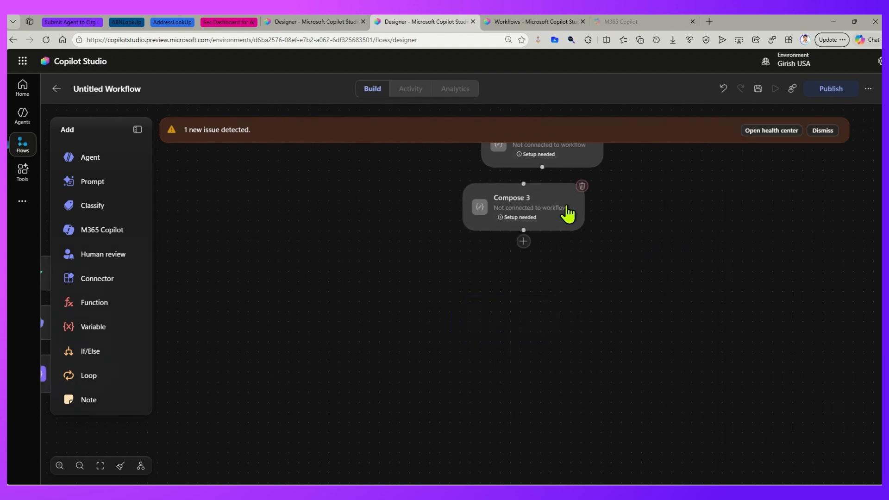
pyautogui.click(576, 201)
pyautogui.scroll(3, 553, 369)
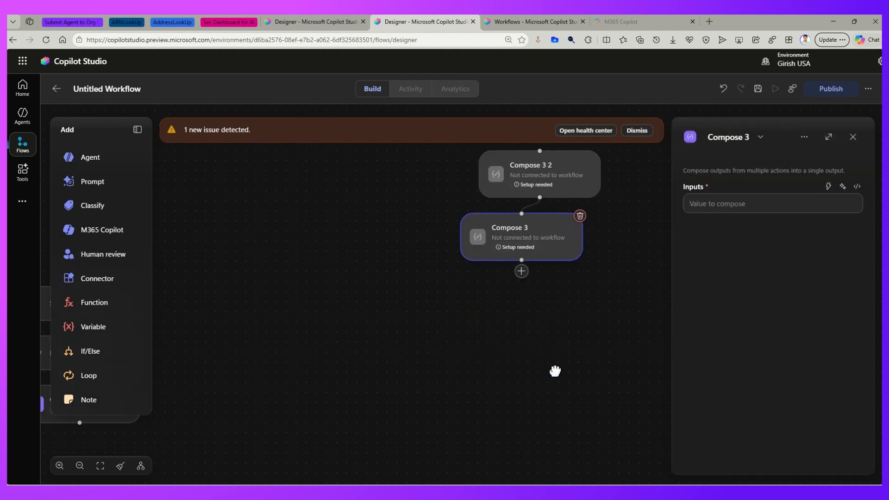
pyautogui.click(573, 297)
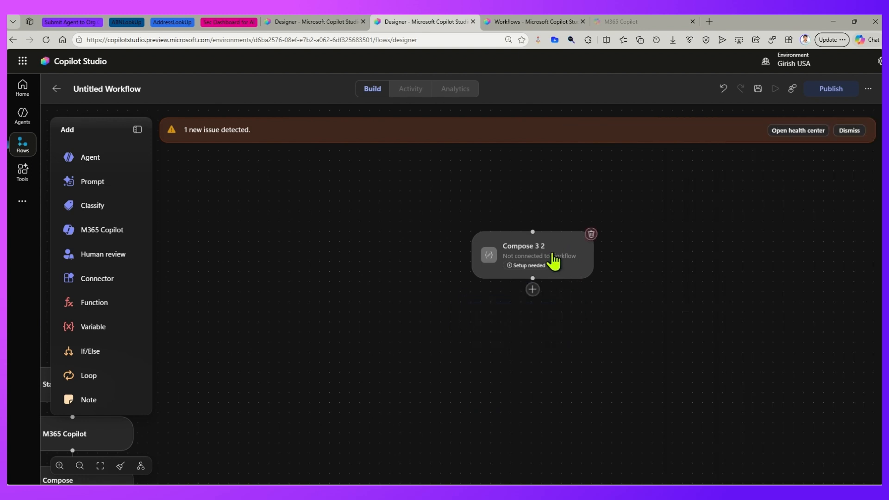
pyautogui.click(526, 263)
pyautogui.click(591, 234)
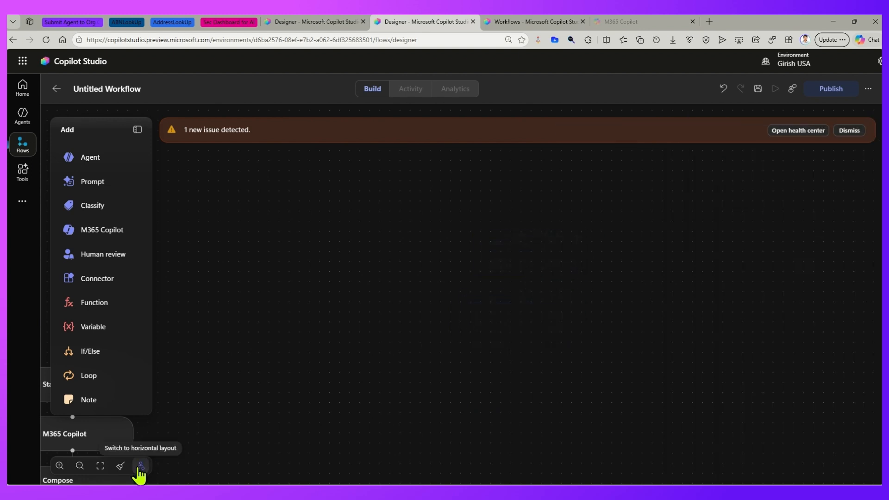
# Switch the workflow to a horizontal layout and spread the Start, M365 Copilot and Compose nodes apart at staggered heights
pyautogui.click(100, 466)
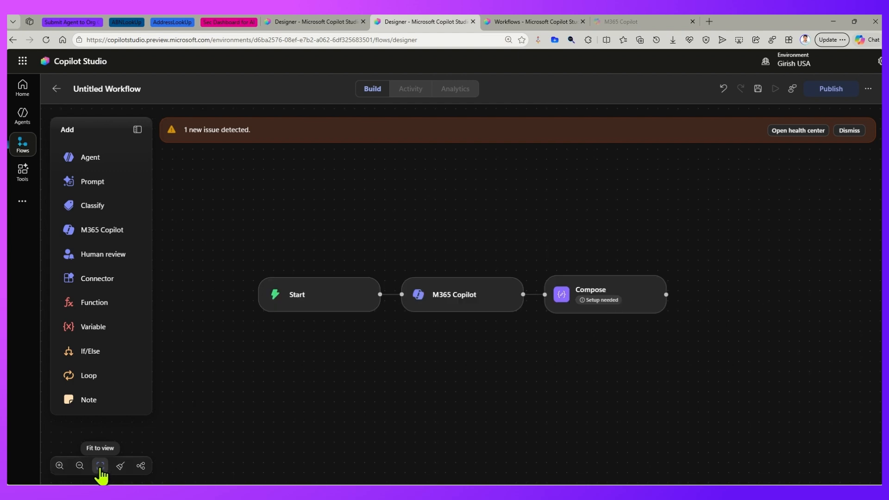
pyautogui.moveTo(314, 283); pyautogui.dragTo(277, 227)
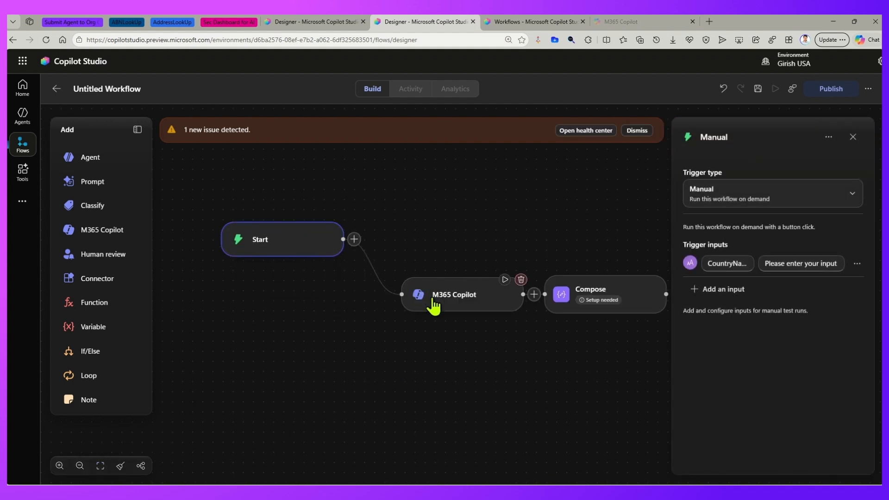
pyautogui.moveTo(430, 303); pyautogui.dragTo(429, 309)
pyautogui.moveTo(600, 308); pyautogui.dragTo(621, 252)
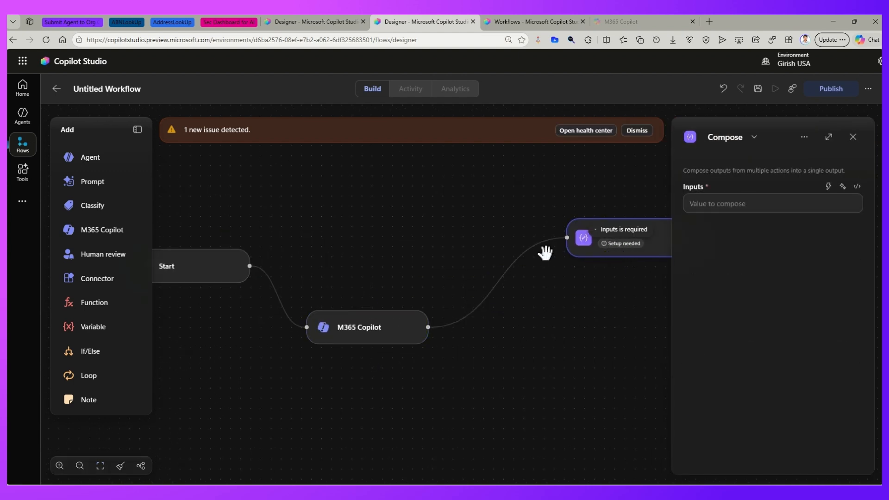
# Review the M365 Copilot outputs offered as dynamic content for the Compose node's input
pyautogui.click(716, 201)
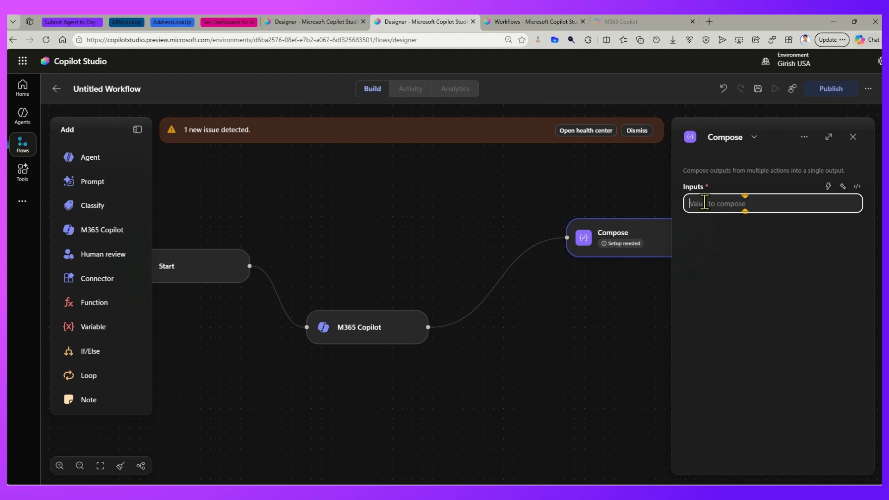
pyautogui.click(828, 186)
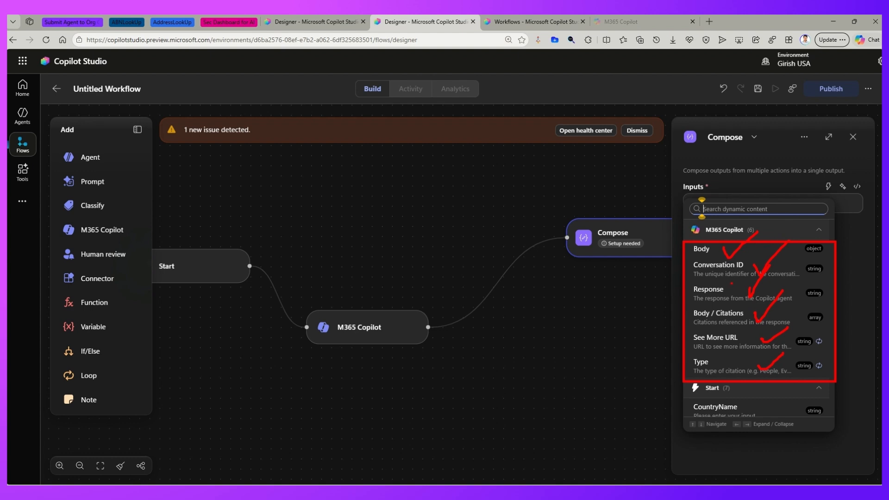
pyautogui.press('Escape')
pyautogui.click(622, 241)
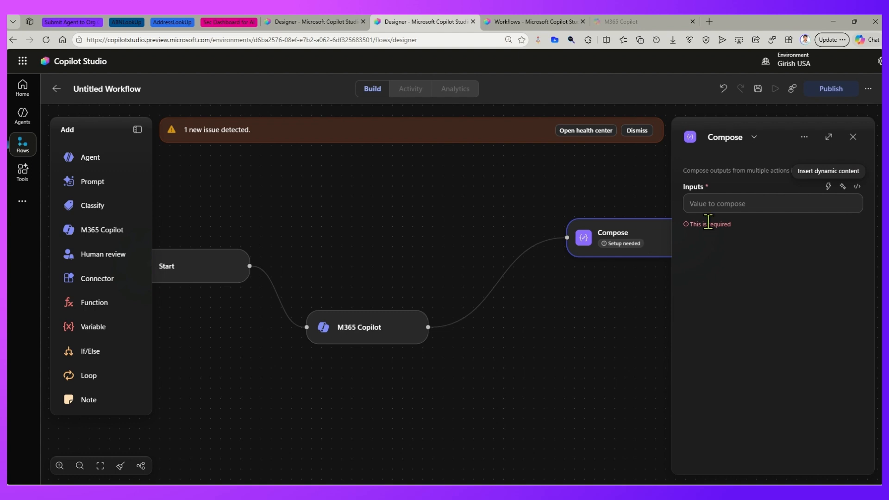
# Set the Compose node's input to the M365 Copilot node's Response dynamic value
pyautogui.click(714, 203)
pyautogui.write('/')
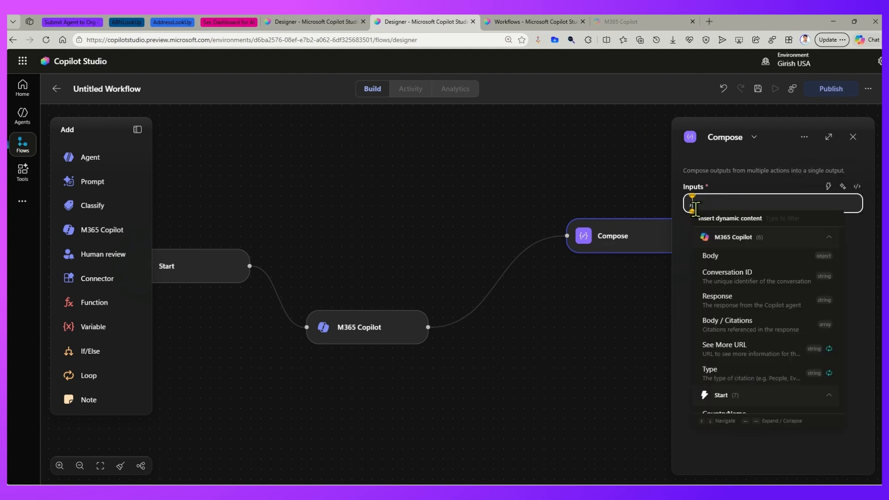
pyautogui.write('res')
pyautogui.click(726, 257)
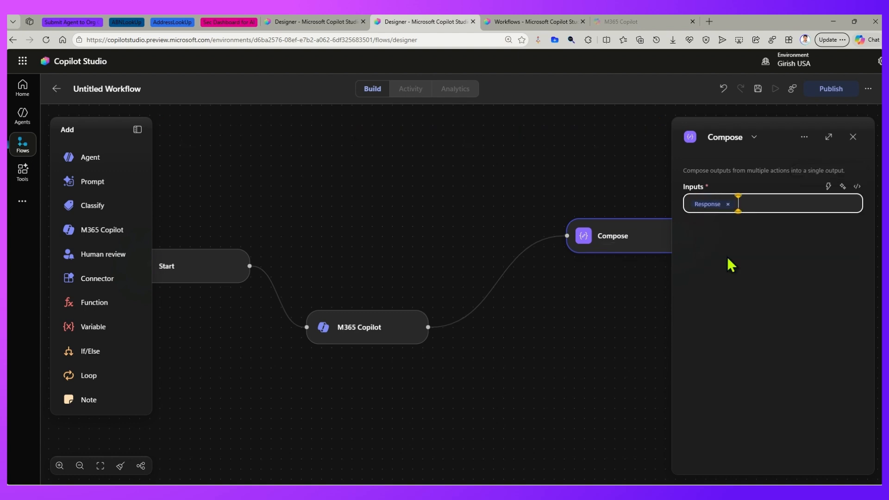
# Duplicate the Compose node and place the two nodes apart, with the copy below the original
pyautogui.moveTo(600, 252); pyautogui.dragTo(581, 222)
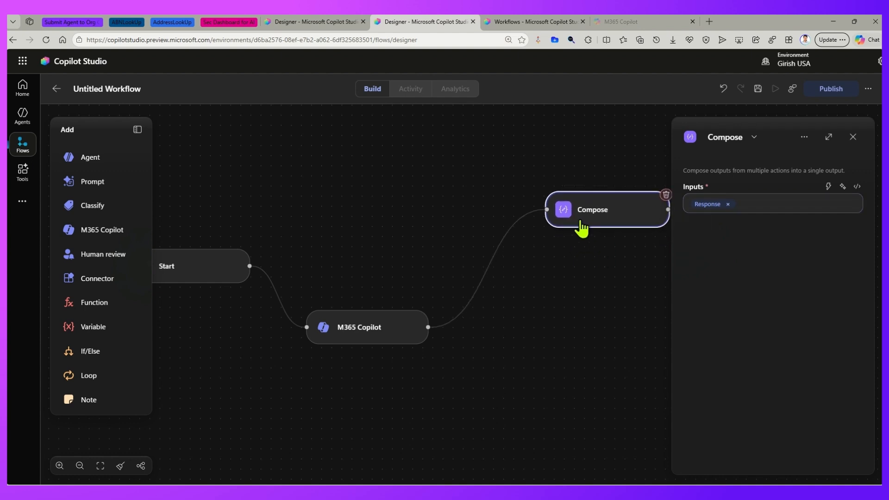
pyautogui.rightClick(582, 222)
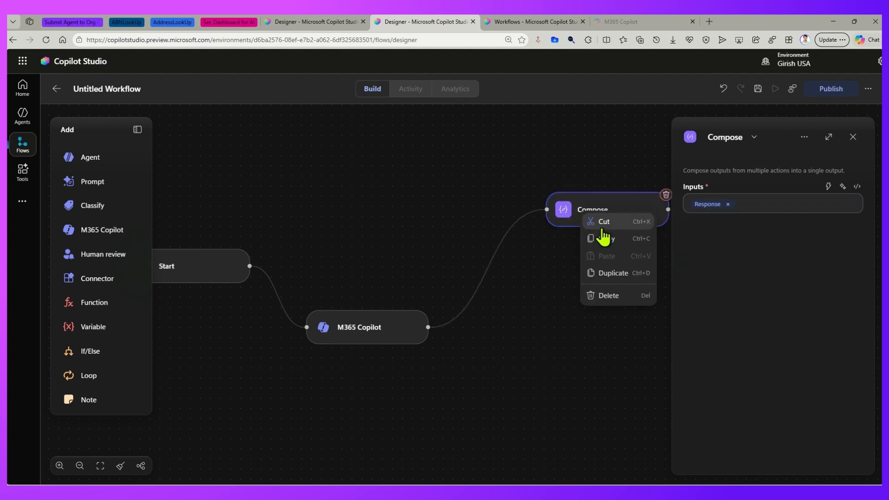
pyautogui.click(612, 271)
pyautogui.click(571, 313)
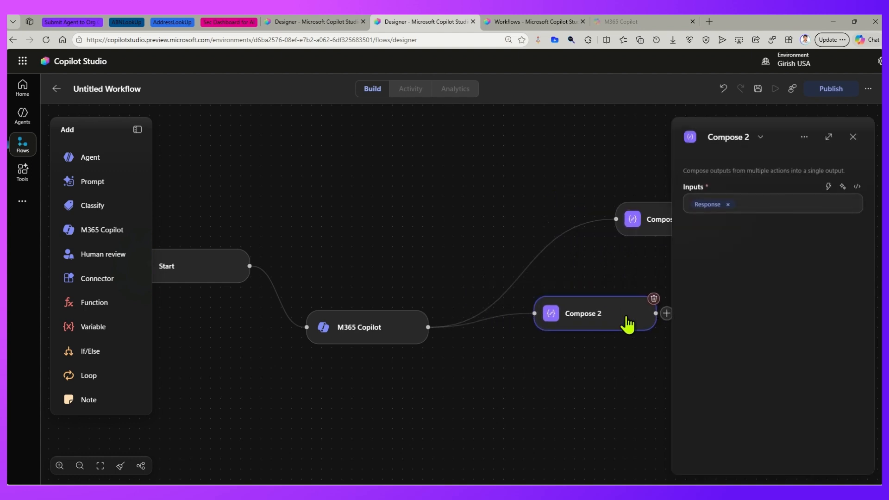
# Rename the original Compose node as Response
pyautogui.click(615, 222)
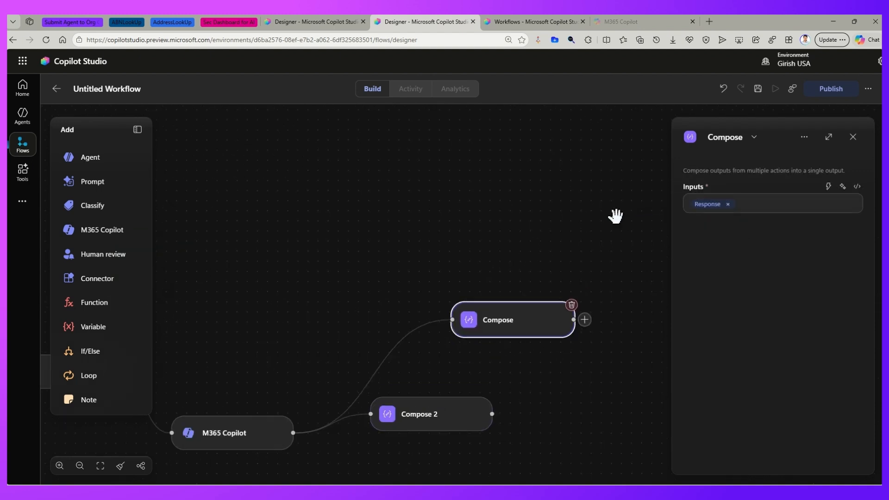
pyautogui.click(721, 144)
pyautogui.hotkey('ctrl', 'a')
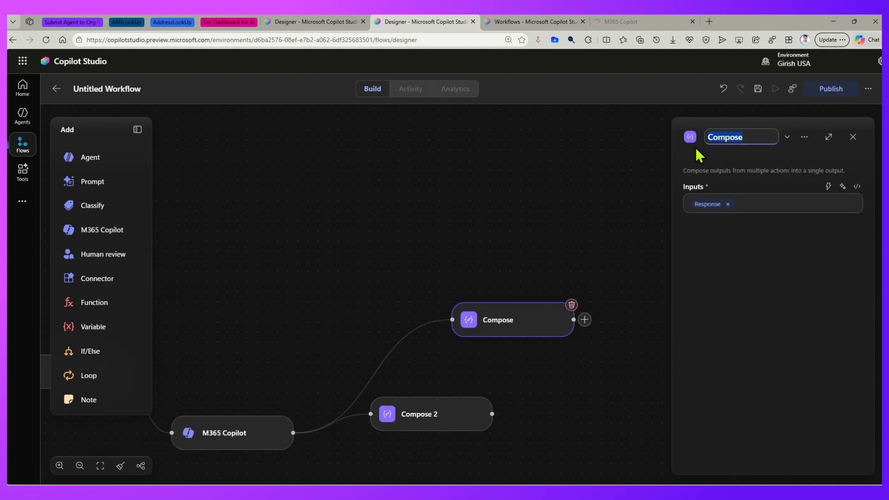
pyautogui.write('Response')
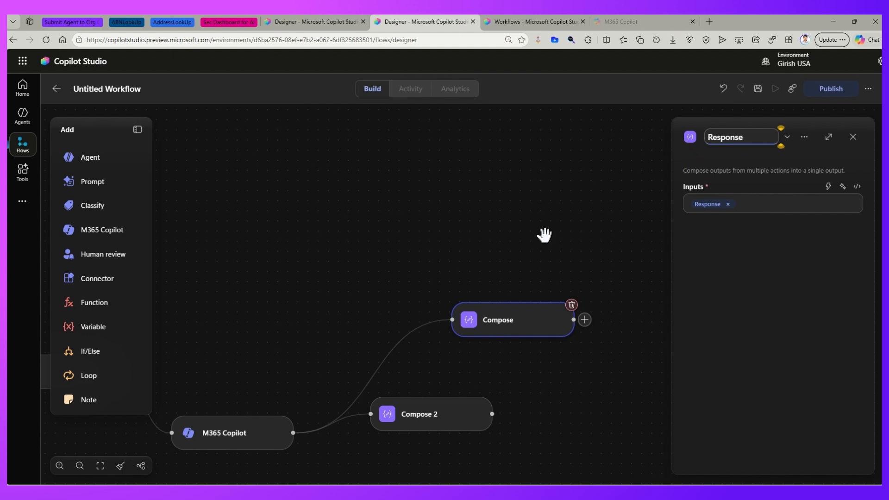
# Replace the Compose 2 node's input with the Conversation ID dynamic value and rename the node as Conversation ID
pyautogui.click(426, 430)
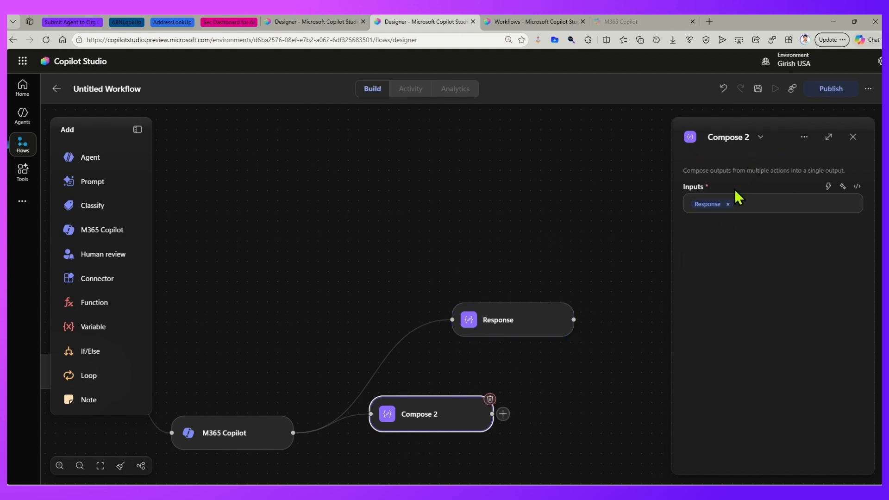
pyautogui.click(727, 204)
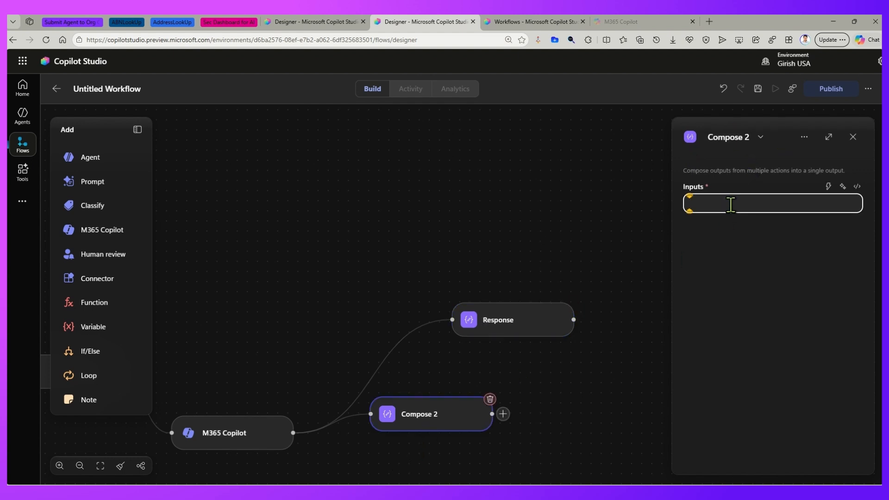
pyautogui.click(828, 186)
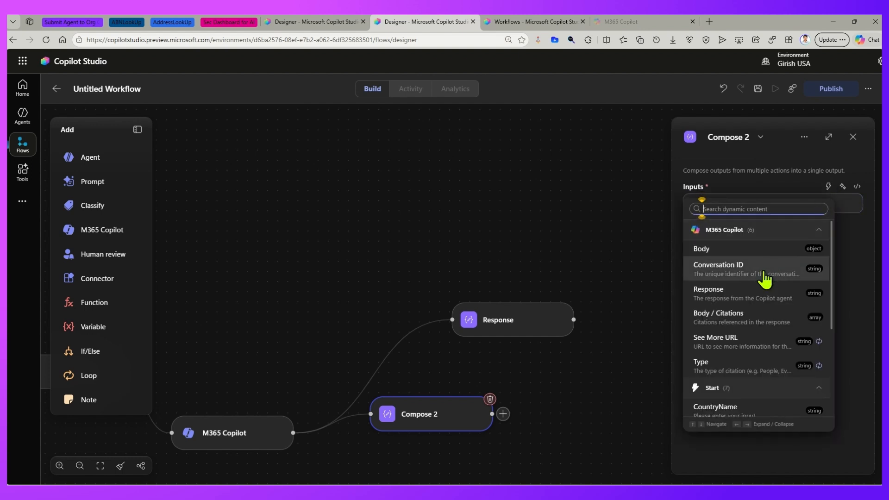
pyautogui.click(740, 286)
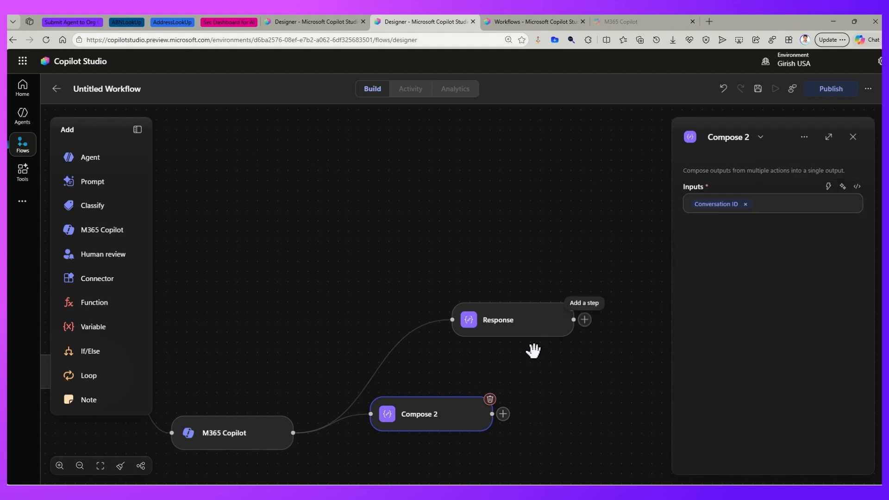
pyautogui.click(736, 137)
pyautogui.write('Conv')
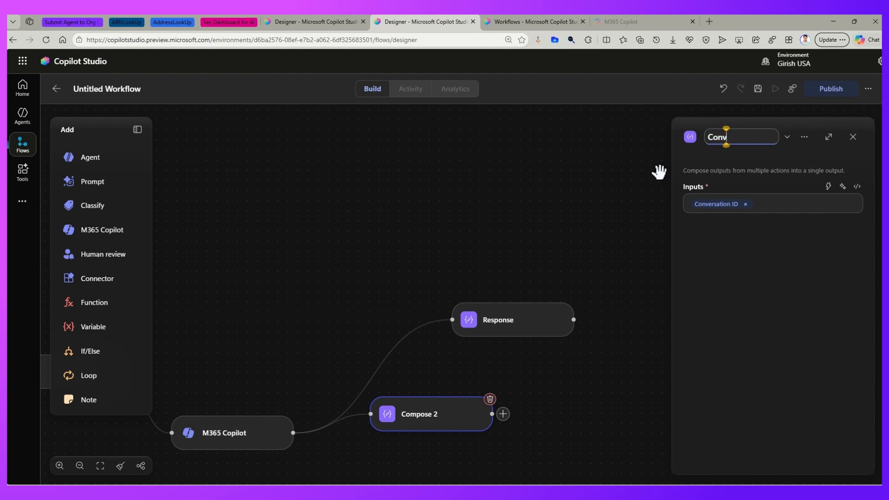
pyautogui.write('ersation ID')
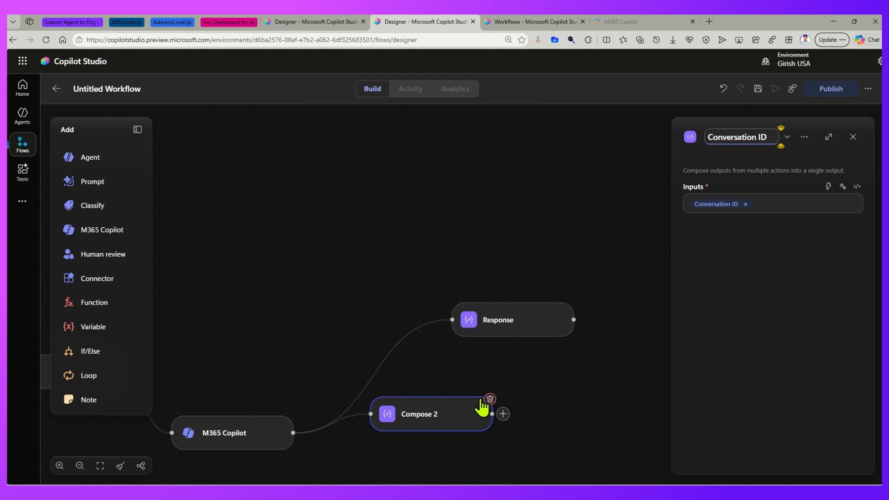
# Duplicate the Conversation ID node and place the copy above the Response node
pyautogui.rightClick(452, 414)
pyautogui.click(477, 371)
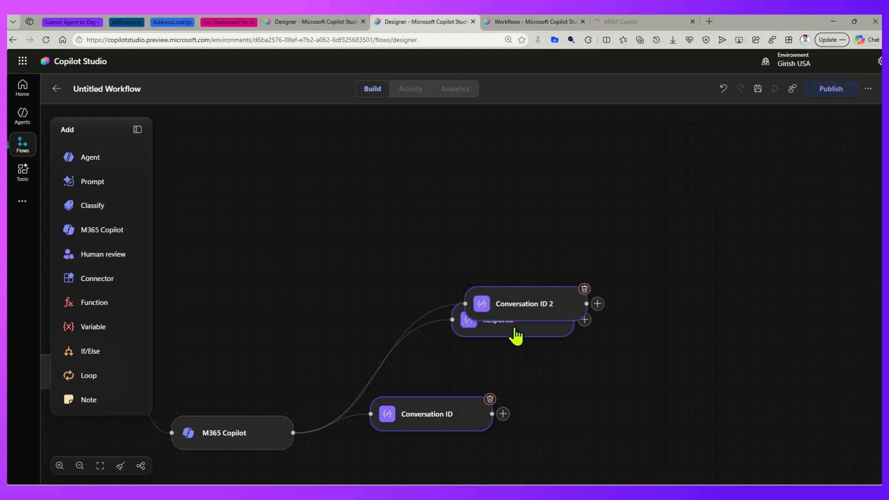
pyautogui.moveTo(520, 311); pyautogui.dragTo(496, 297)
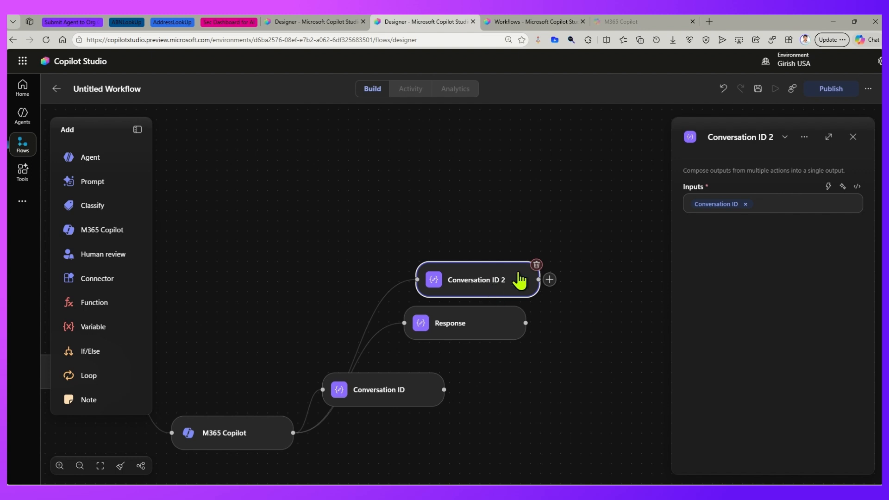
# Replace the Conversation ID 2 node's input with the See More URL dynamic value and rename the node as See More URL
pyautogui.click(746, 204)
pyautogui.click(827, 188)
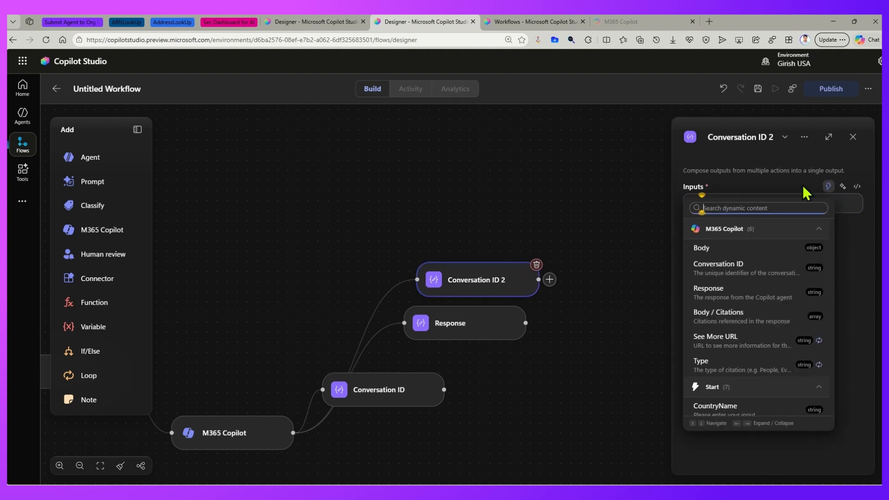
pyautogui.click(740, 342)
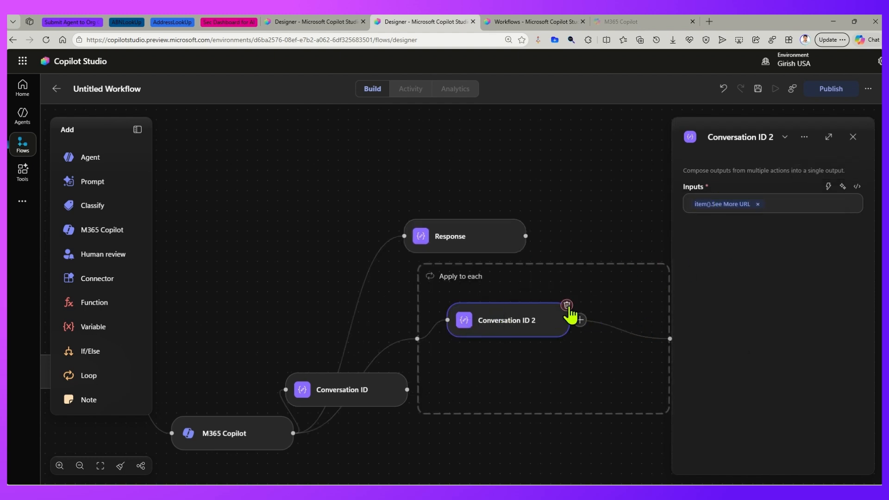
pyautogui.click(723, 139)
pyautogui.write('See')
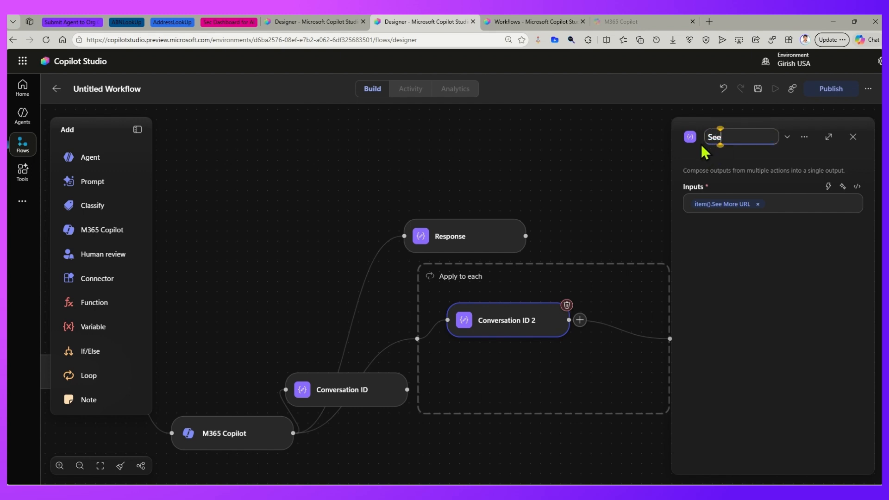
pyautogui.write(' More URL')
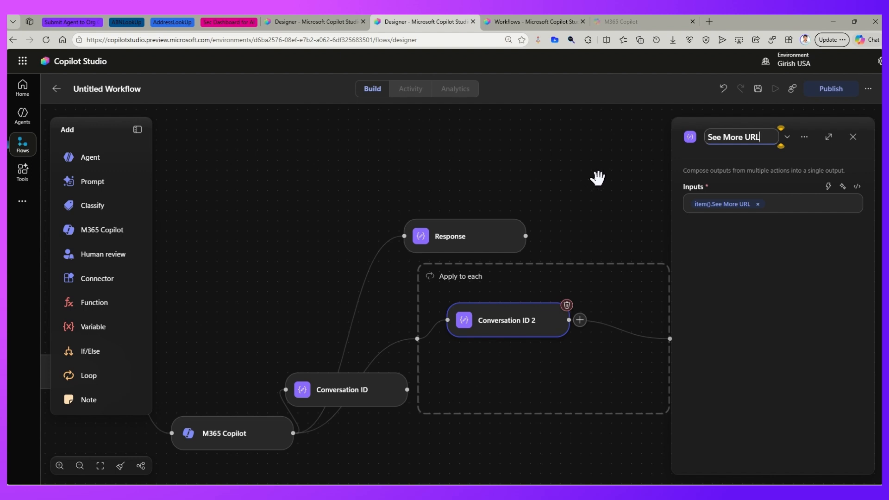
# Duplicate the Response node and open the copy's settings
pyautogui.rightClick(441, 240)
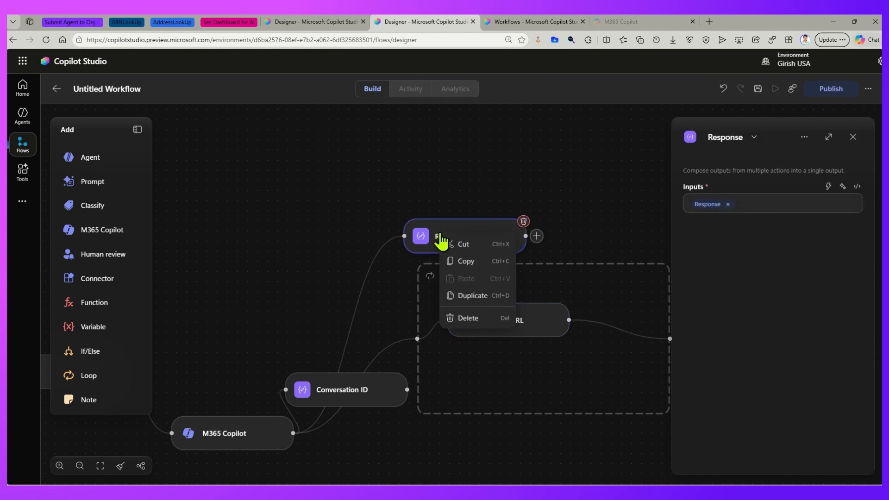
pyautogui.click(472, 298)
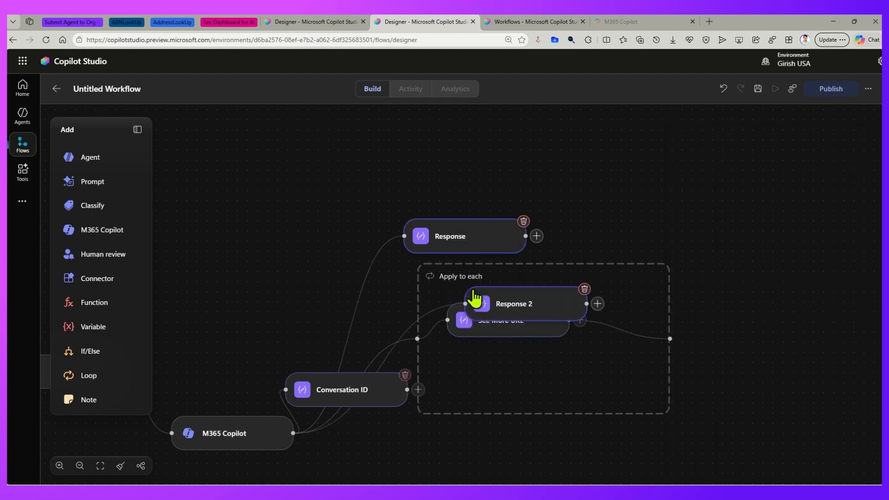
pyautogui.click(521, 309)
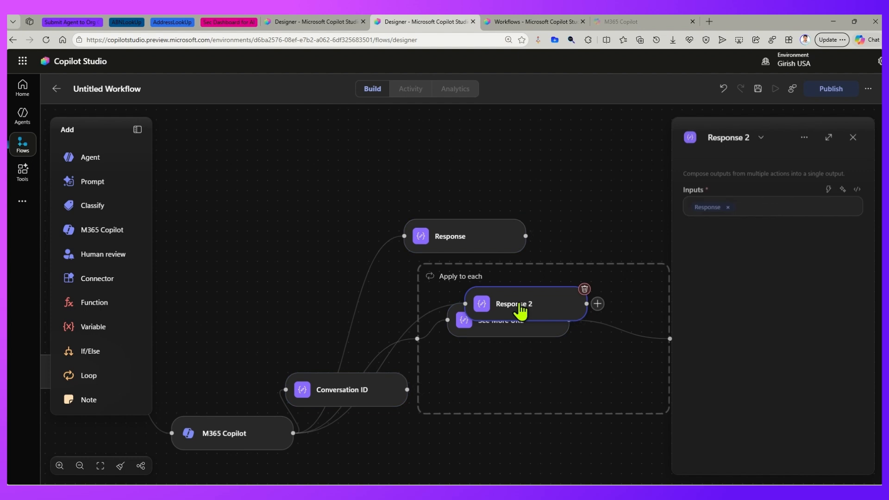
# Replace the Response 2 node's input with the Body / Citations dynamic value and rename the node as Citation
pyautogui.click(727, 203)
pyautogui.click(828, 186)
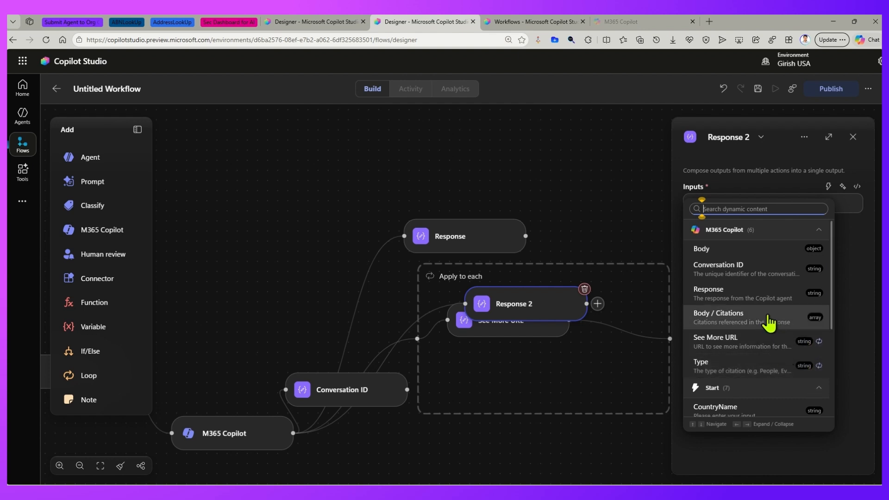
pyautogui.click(747, 320)
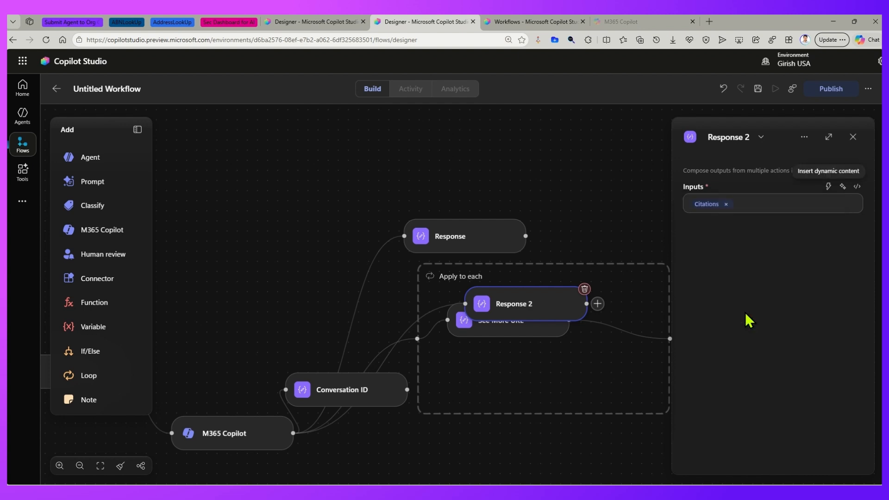
pyautogui.click(726, 138)
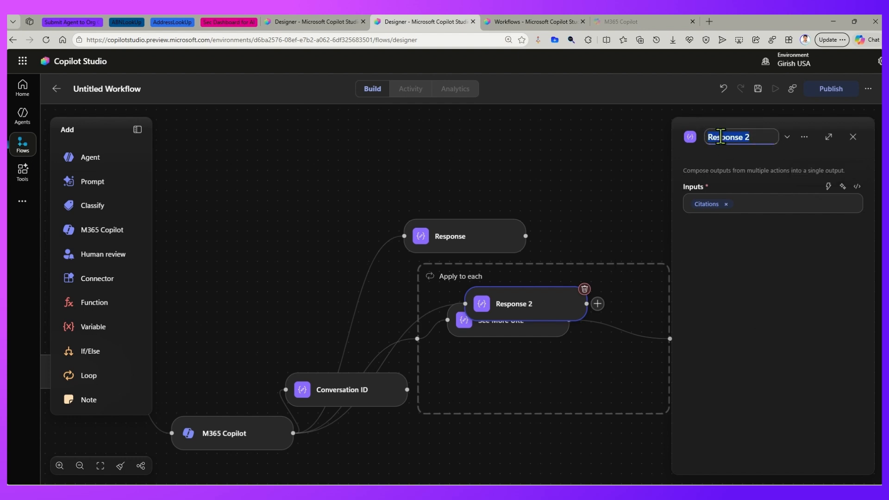
pyautogui.write('Citation')
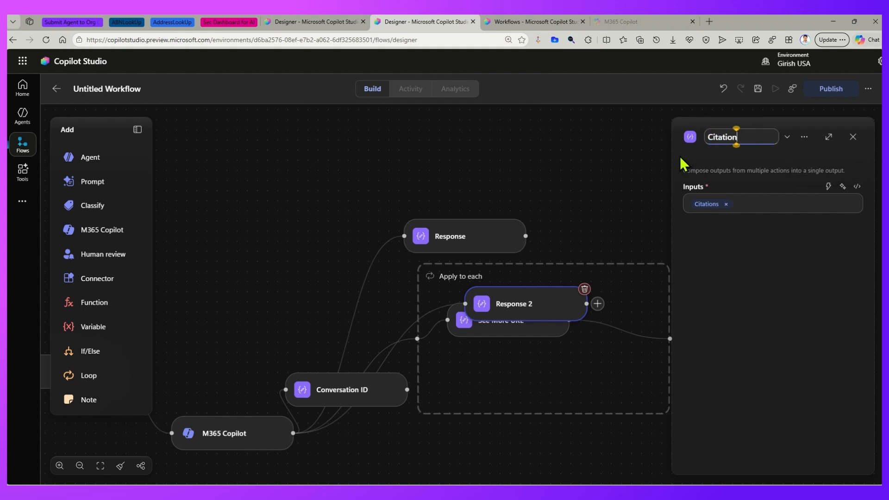
# Rearrange the workflow nodes by switching to the vertical layout and back to horizontal, and close the Citation node's settings
pyautogui.moveTo(280, 192); pyautogui.dragTo(377, 131)
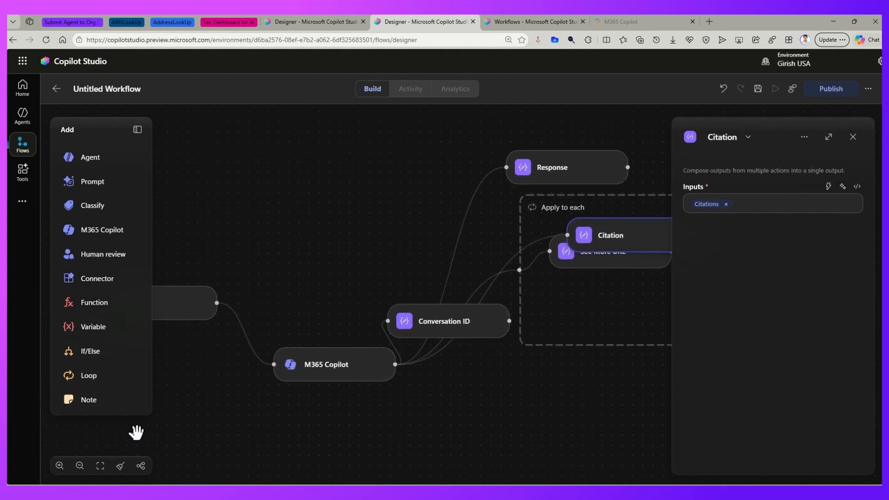
pyautogui.click(141, 466)
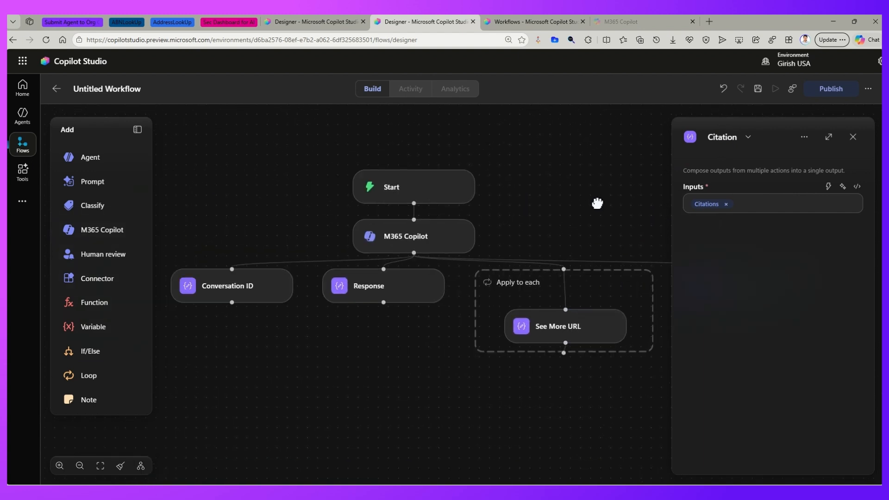
pyautogui.click(141, 466)
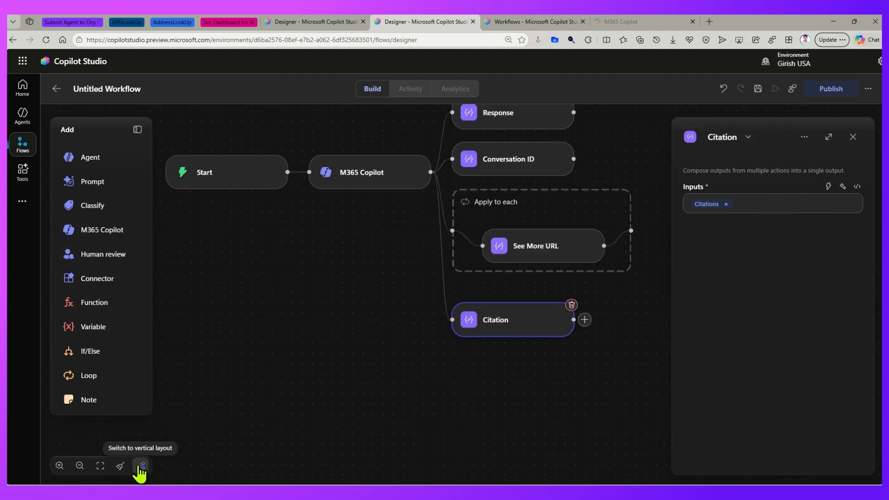
pyautogui.click(853, 136)
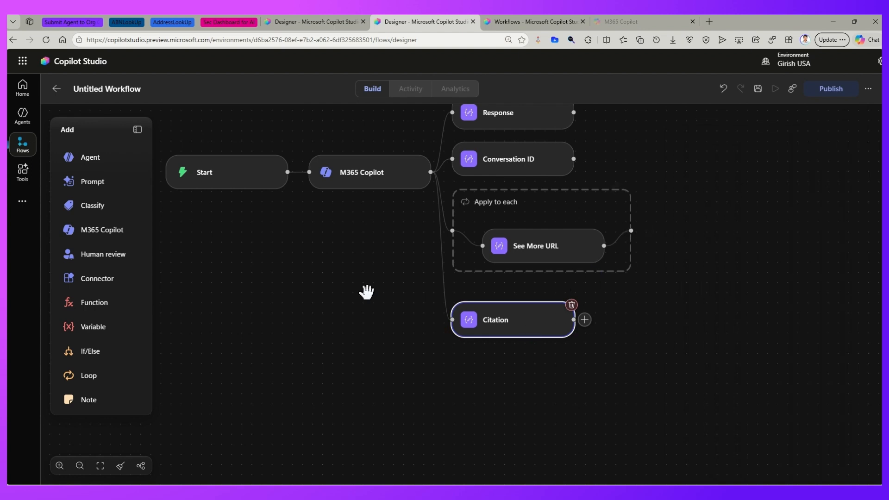
pyautogui.moveTo(373, 279); pyautogui.dragTo(410, 360)
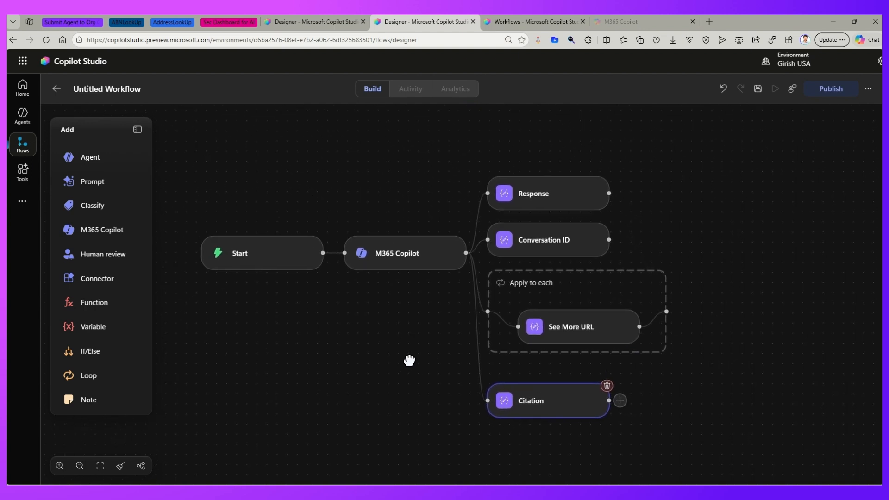
# Review the Start trigger's inputs and the M365 Copilot node's message, agent and async settings
pyautogui.click(284, 269)
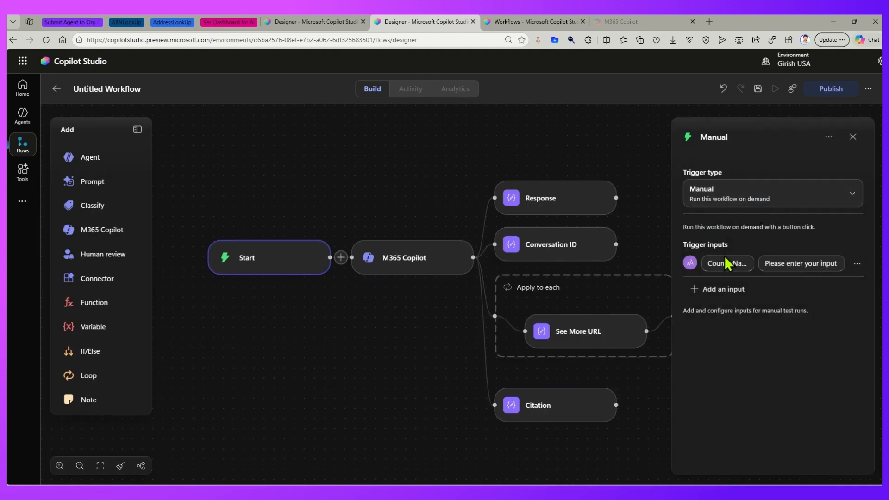
pyautogui.click(428, 264)
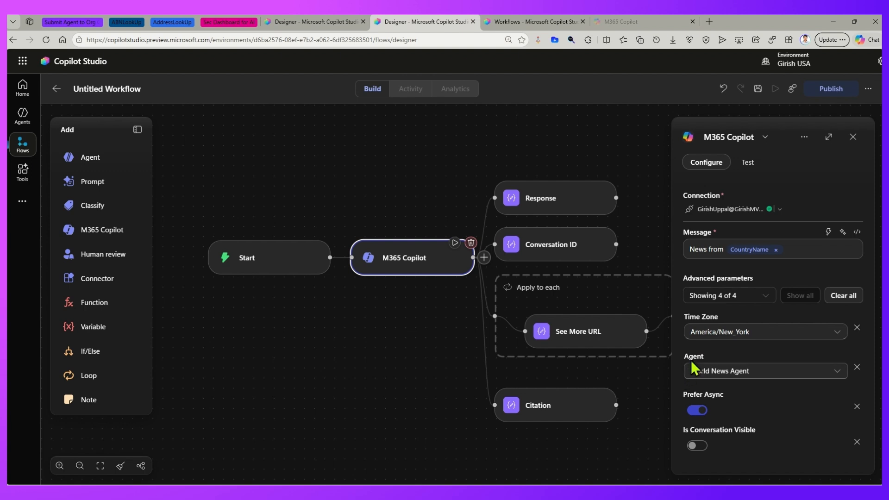
pyautogui.moveTo(684, 343); pyautogui.dragTo(749, 380)
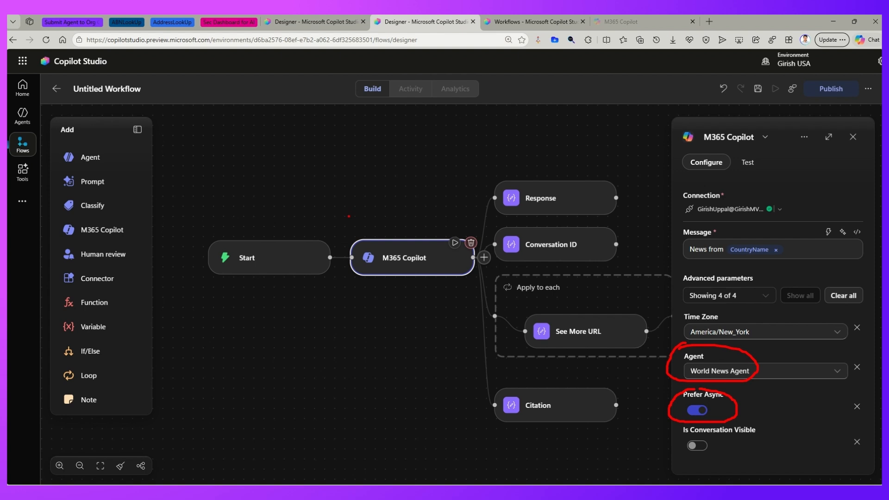
pyautogui.moveTo(348, 216); pyautogui.dragTo(416, 223)
pyautogui.moveTo(458, 166); pyautogui.dragTo(550, 163)
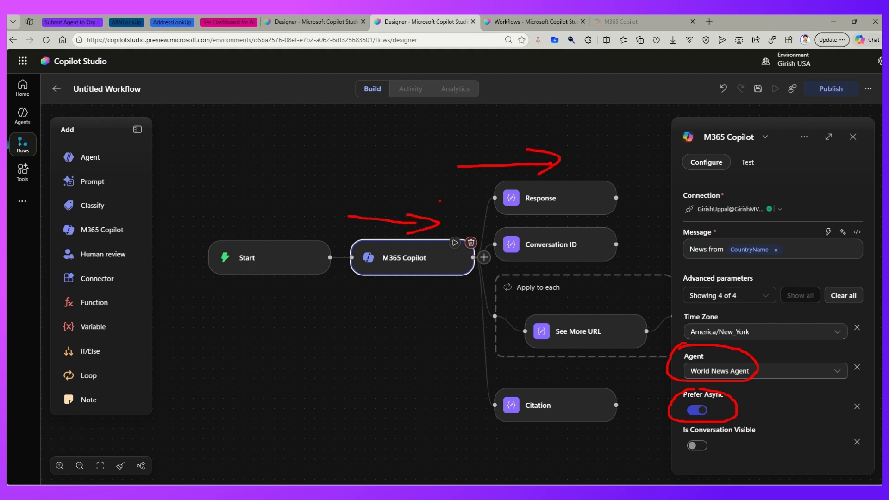
pyautogui.moveTo(472, 200)
pyautogui.mouseDown()
pyautogui.moveTo(491, 296)
pyautogui.moveTo(415, 320)
pyautogui.mouseUp()
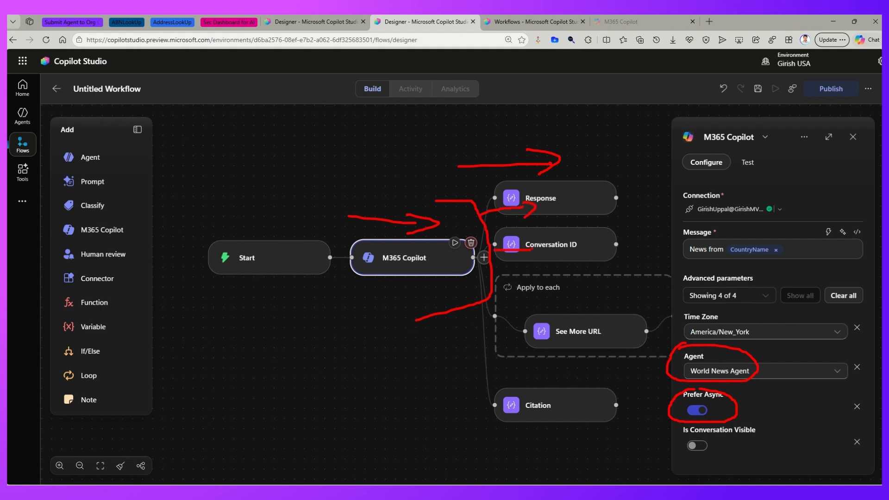
pyautogui.moveTo(491, 311); pyautogui.dragTo(522, 363)
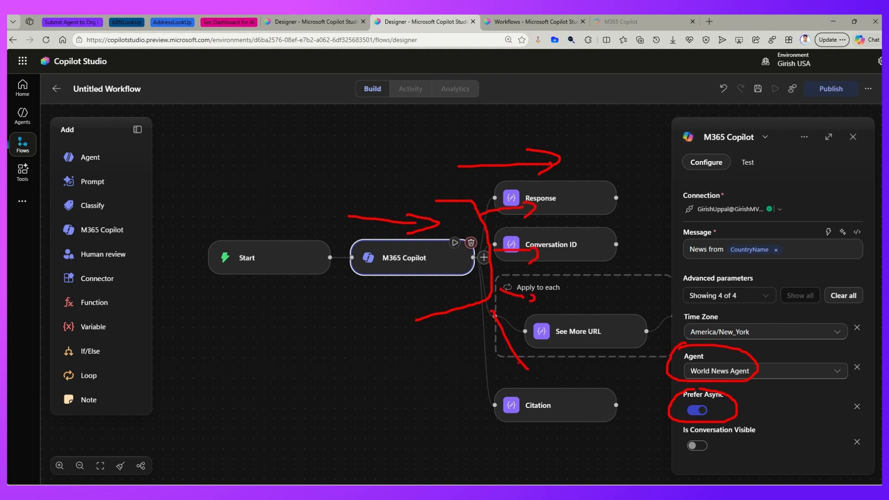
pyautogui.press('Escape')
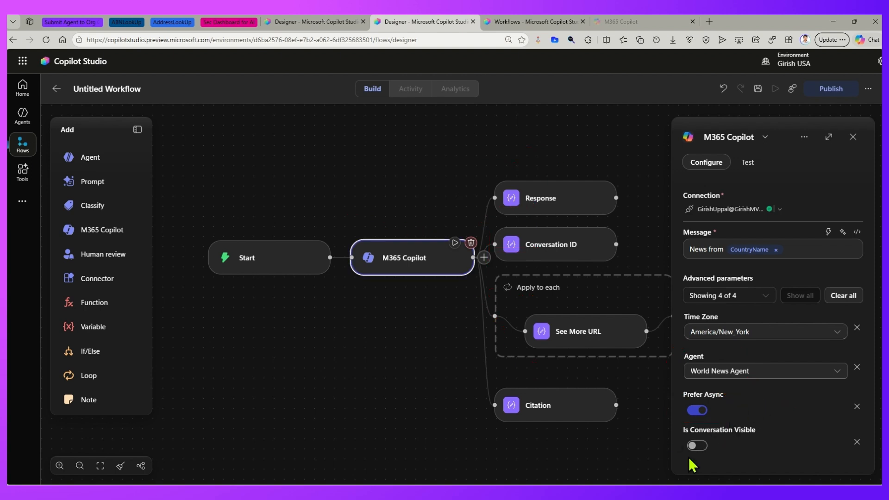
# Close the M365 Copilot node's settings and save the workflow
pyautogui.click(460, 159)
pyautogui.click(757, 90)
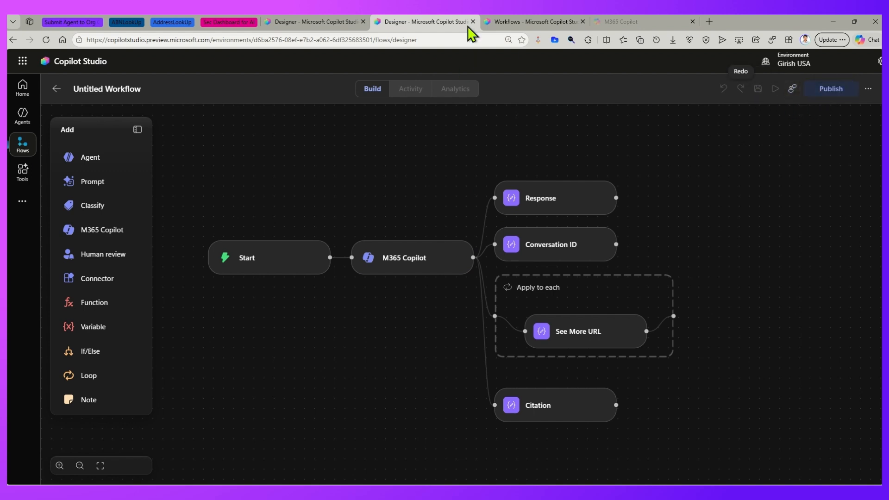
# Switch to M365 Copilot, open World News Agent and view the list of all its previous chats
pyautogui.click(615, 23)
pyautogui.moveTo(601, 21); pyautogui.dragTo(488, 19)
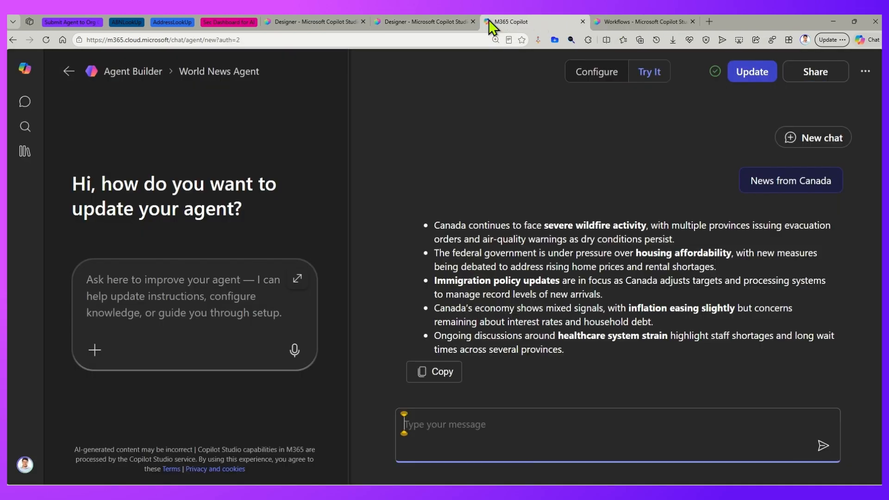
pyautogui.click(68, 72)
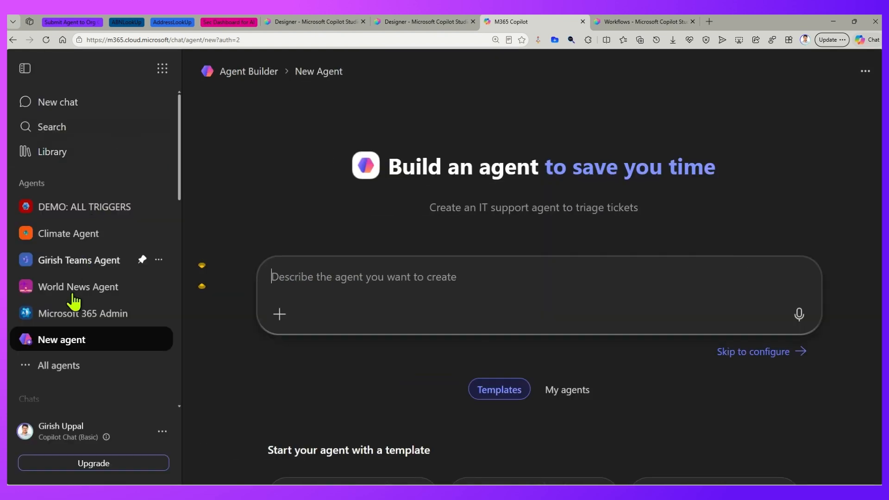
pyautogui.click(98, 291)
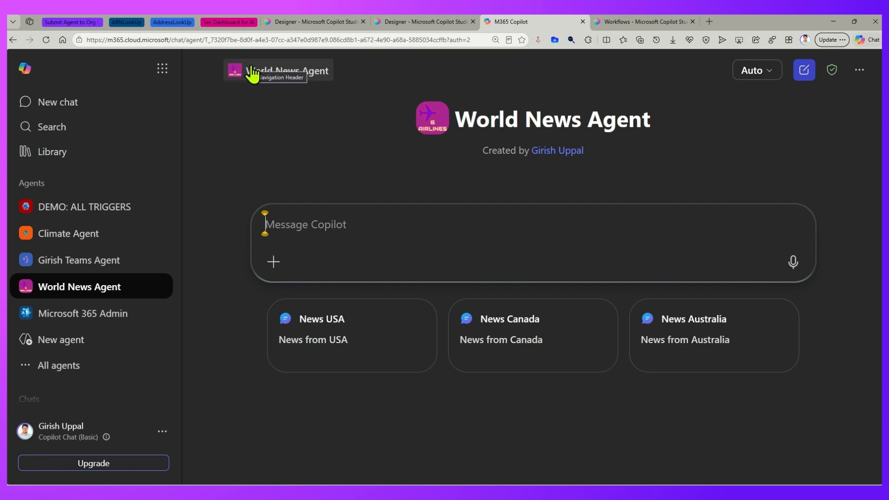
pyautogui.click(268, 75)
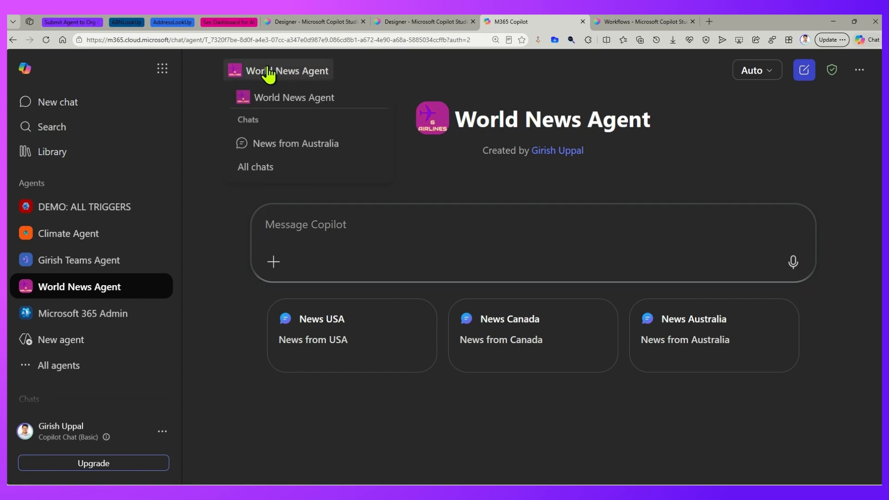
pyautogui.click(265, 167)
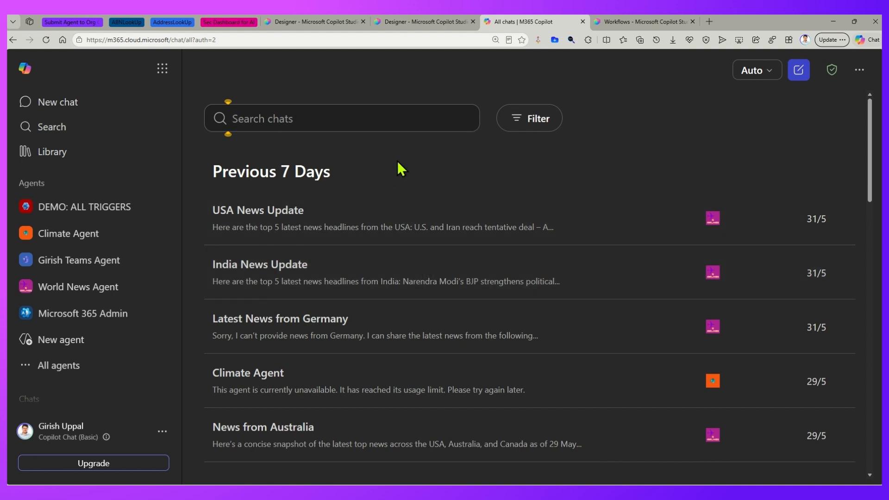
pyautogui.click(399, 161)
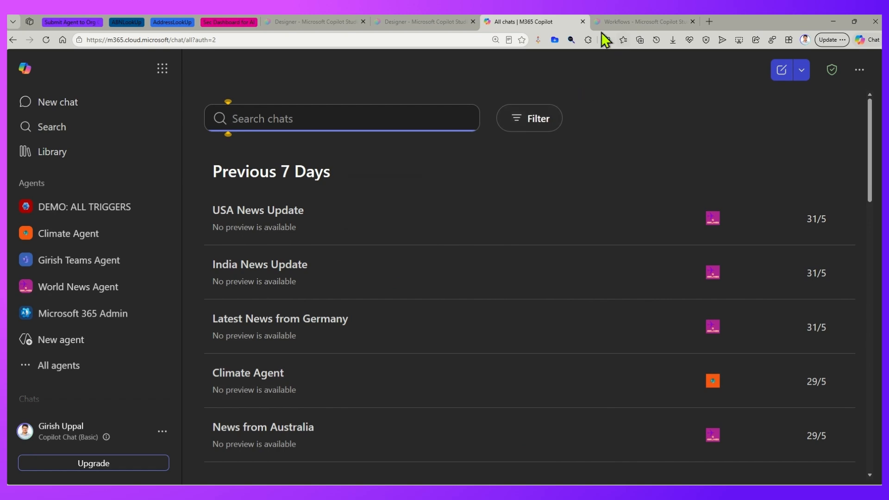
# Return to the M365 Copilot and 5 more workflow in Copilot Studio and publish it
pyautogui.click(629, 22)
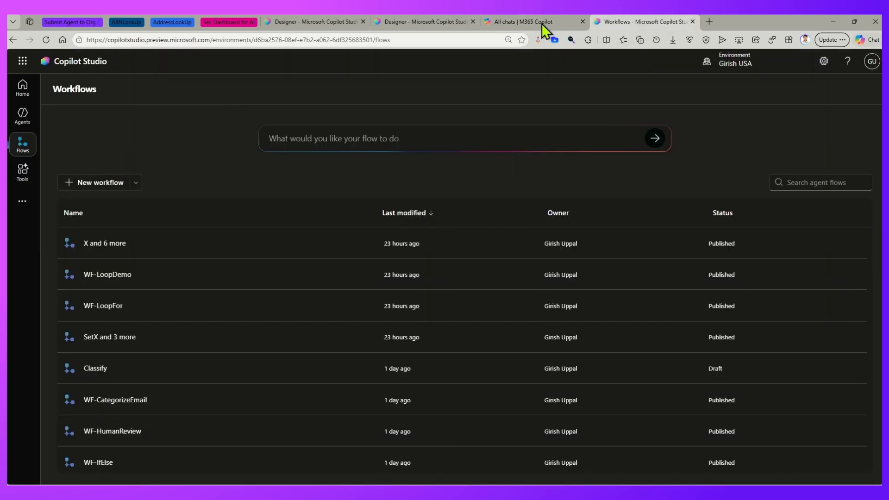
pyautogui.click(320, 21)
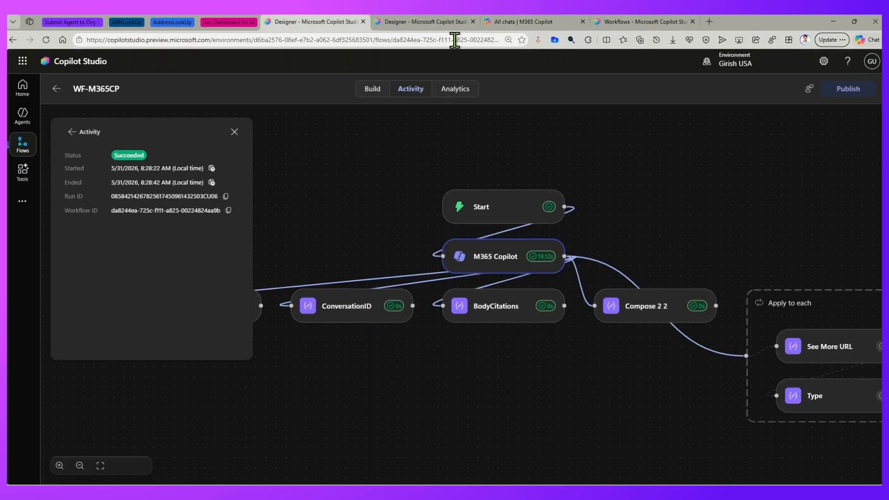
pyautogui.click(438, 23)
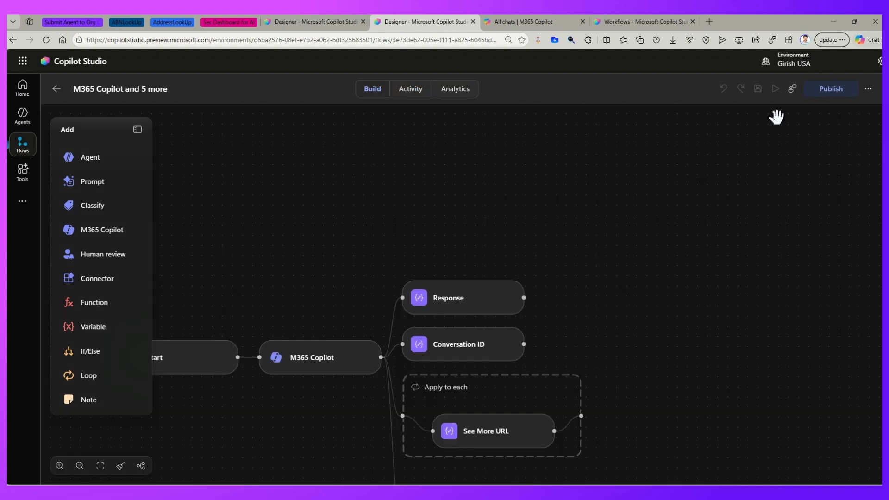
pyautogui.click(828, 88)
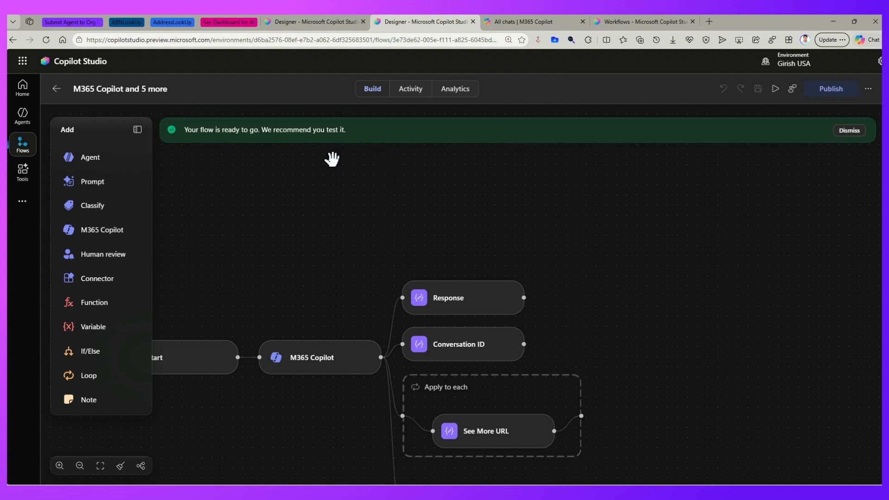
# Test-run the workflow with England as the CountryName and open the run's details
pyautogui.click(776, 90)
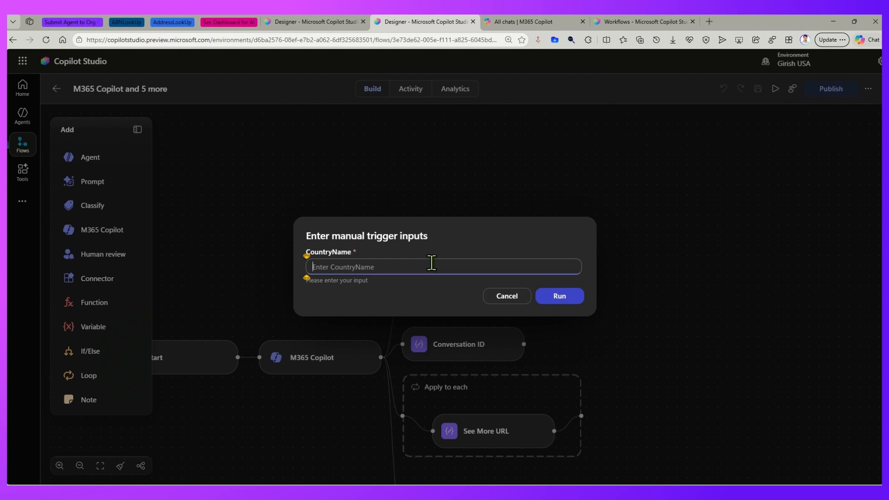
pyautogui.write('England')
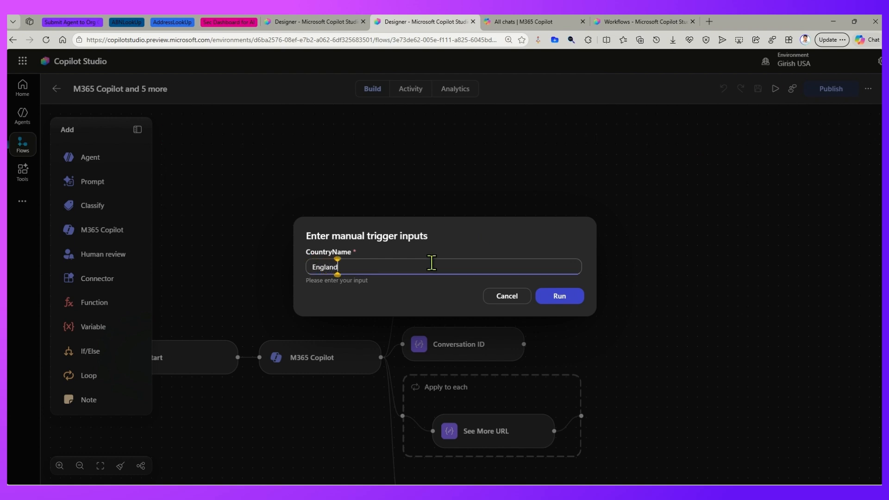
pyautogui.click(565, 300)
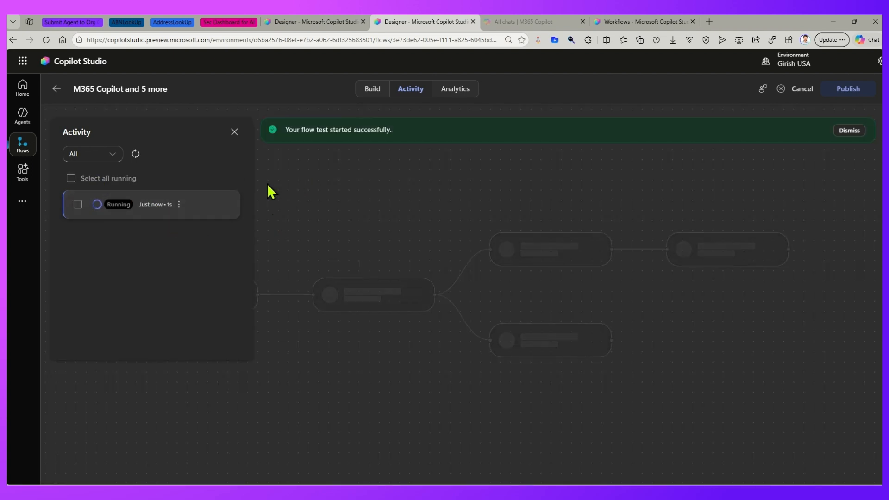
pyautogui.click(203, 215)
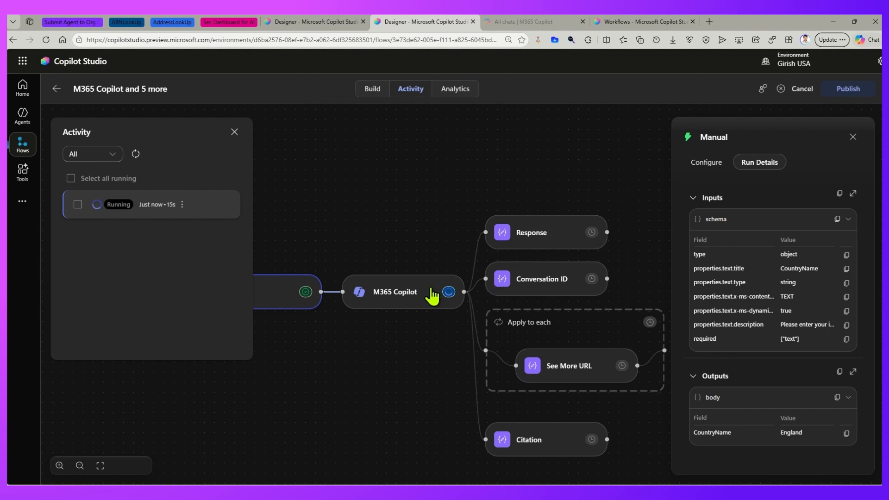
# Examine the M365 Copilot node's run details, including the message sent and the response output
pyautogui.moveTo(406, 192); pyautogui.dragTo(371, 178)
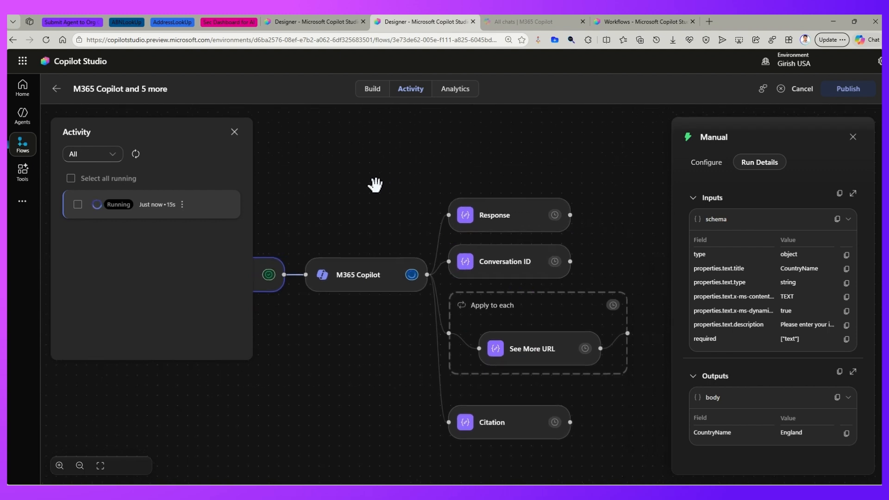
pyautogui.click(380, 281)
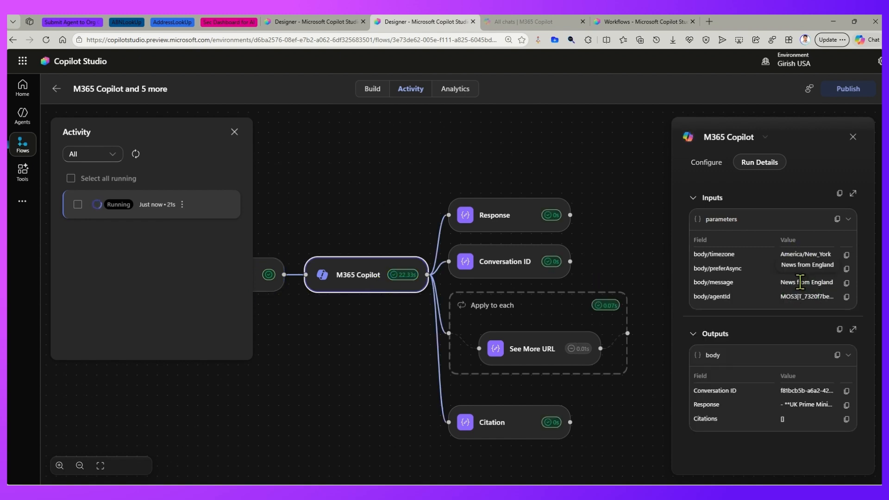
pyautogui.moveTo(783, 282); pyautogui.dragTo(823, 282)
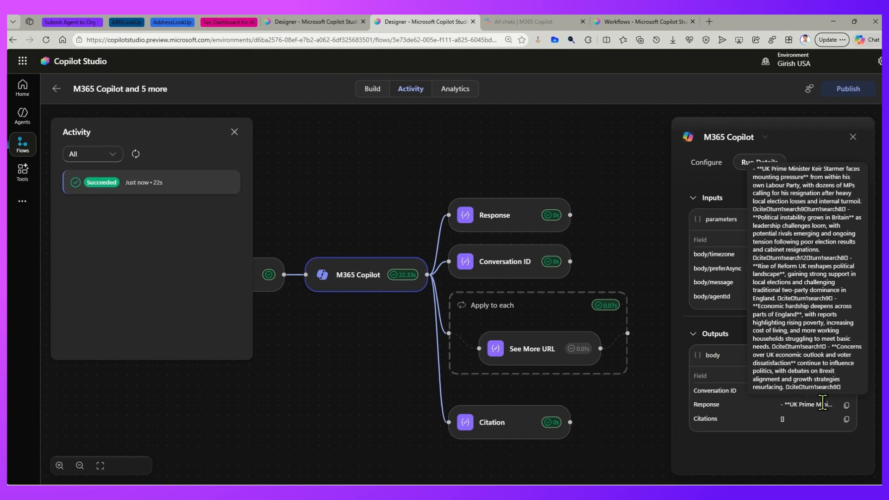
# Review the Response node's run inputs, also in the expanded view, and close that view
pyautogui.click(519, 221)
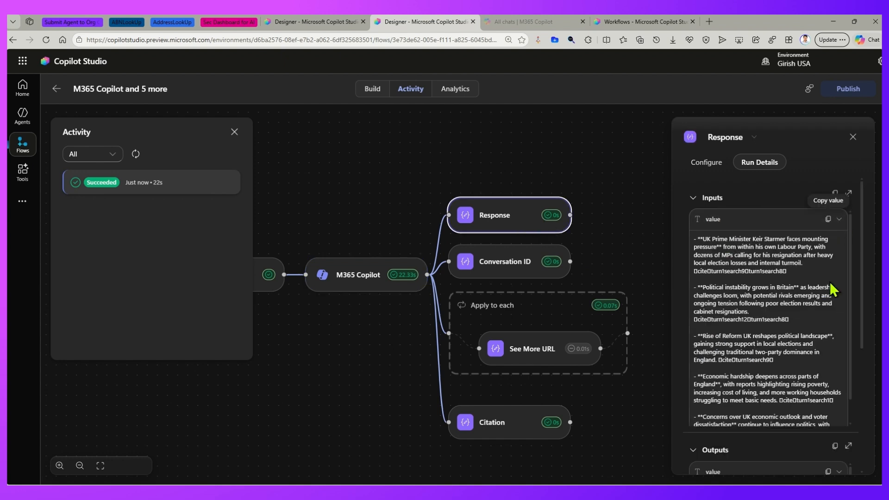
pyautogui.scroll(-1, 847, 246)
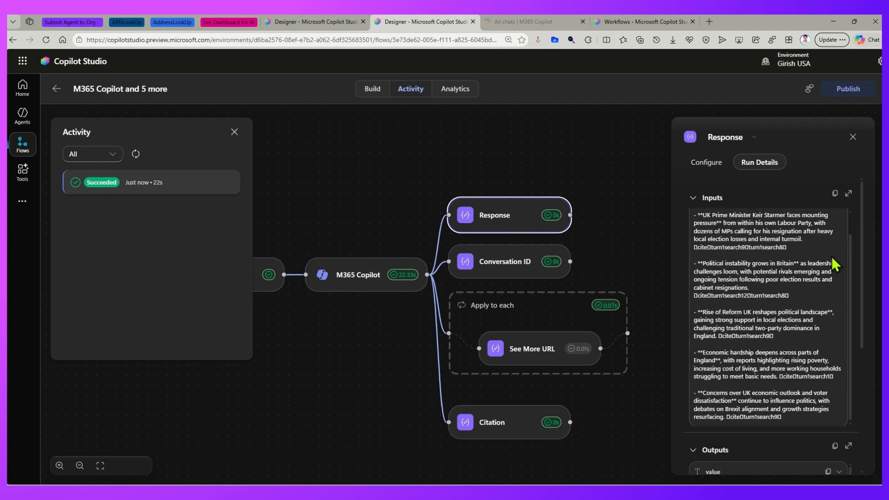
pyautogui.click(849, 194)
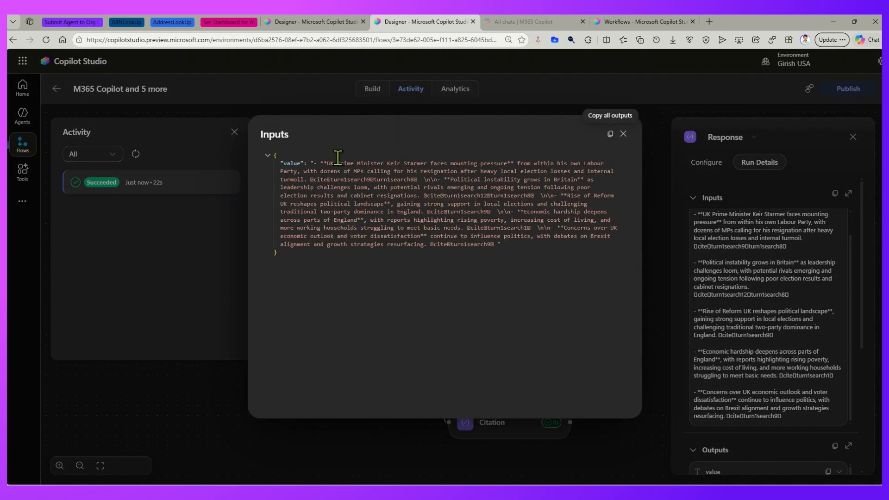
pyautogui.moveTo(338, 157); pyautogui.dragTo(422, 240)
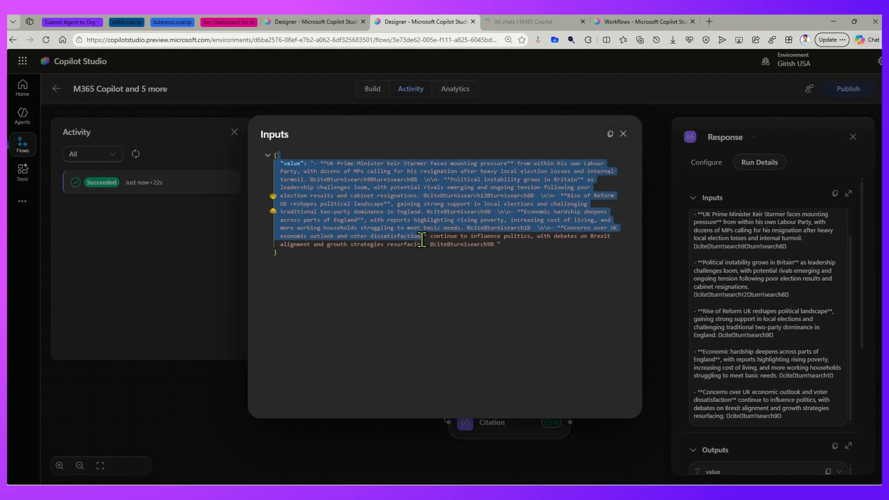
pyautogui.click(623, 134)
# Check the run details of the Conversation ID, See More URL and Citation nodes
pyautogui.click(513, 267)
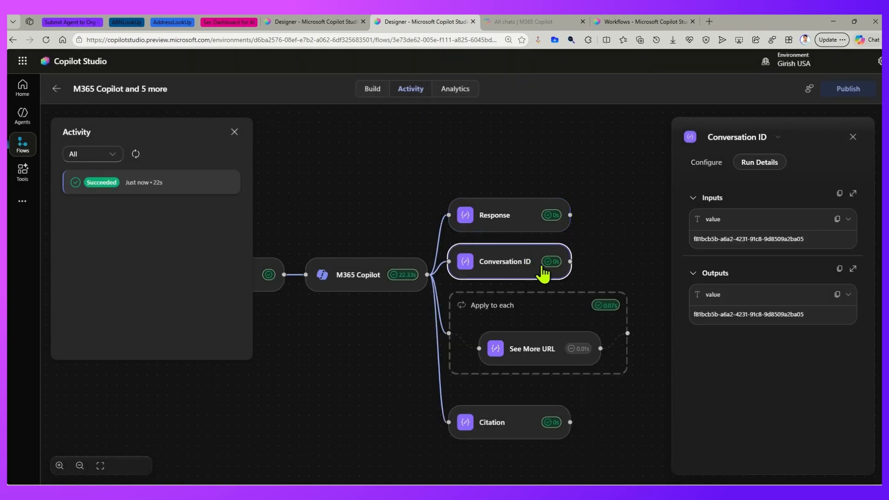
pyautogui.moveTo(714, 315); pyautogui.dragTo(803, 319)
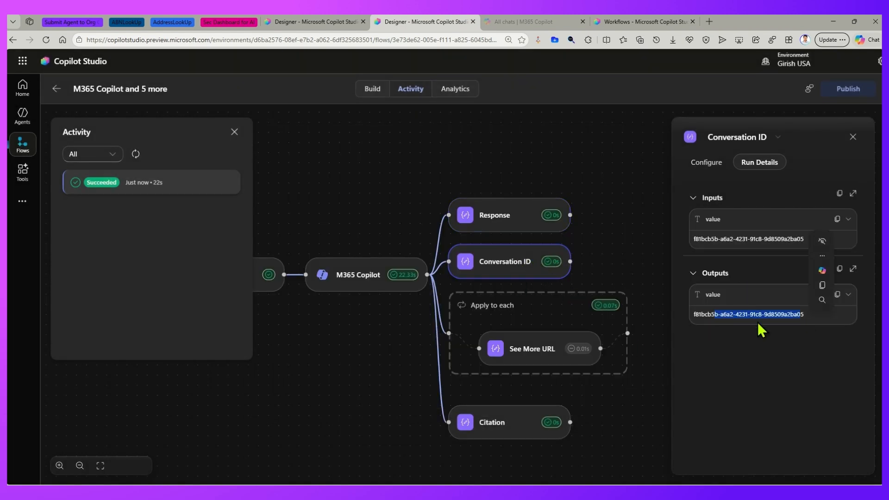
pyautogui.click(538, 350)
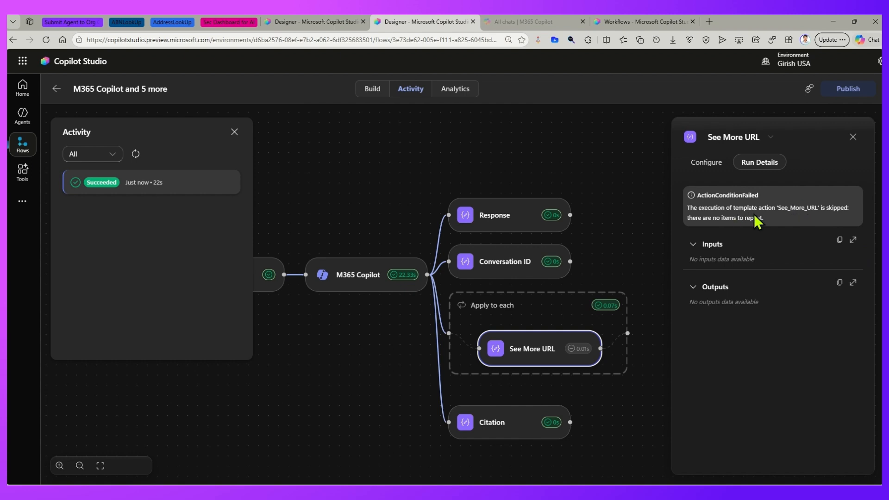
pyautogui.scroll(-1, 574, 367)
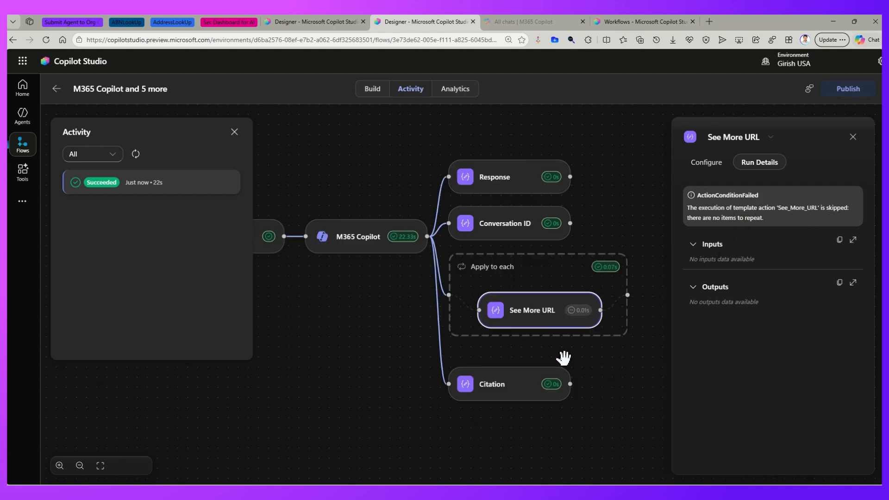
pyautogui.click(528, 392)
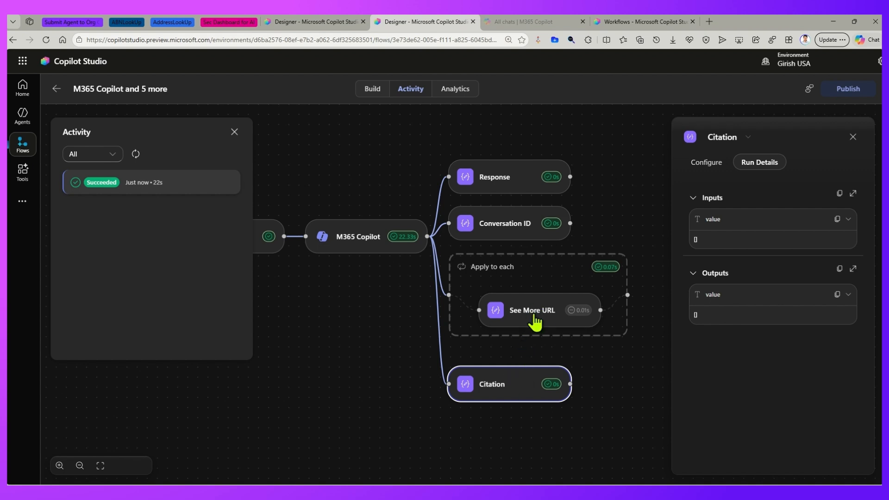
# Switch to M365 Copilot, refresh it and look through World News Agent's full chat list for a chat from the England run
pyautogui.click(549, 27)
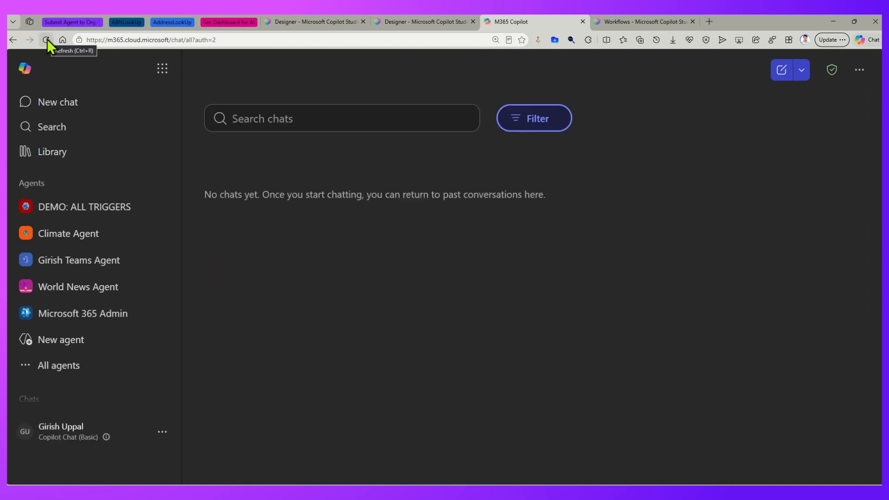
pyautogui.click(77, 292)
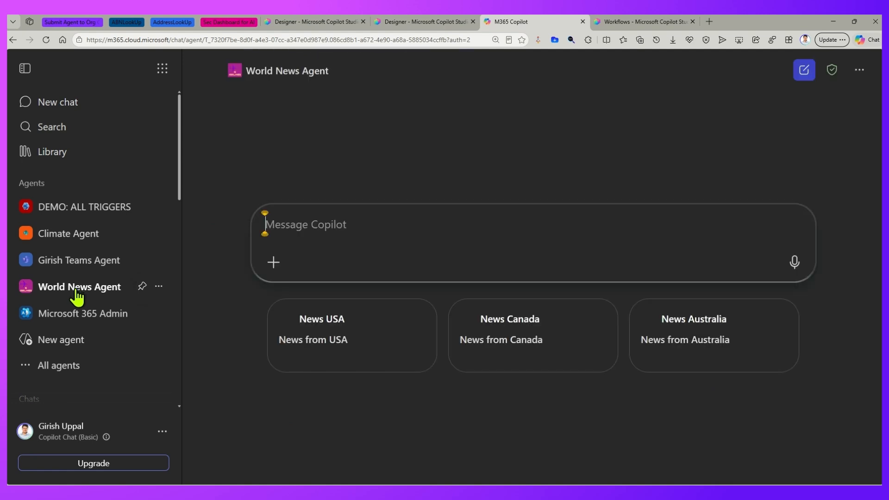
pyautogui.click(282, 77)
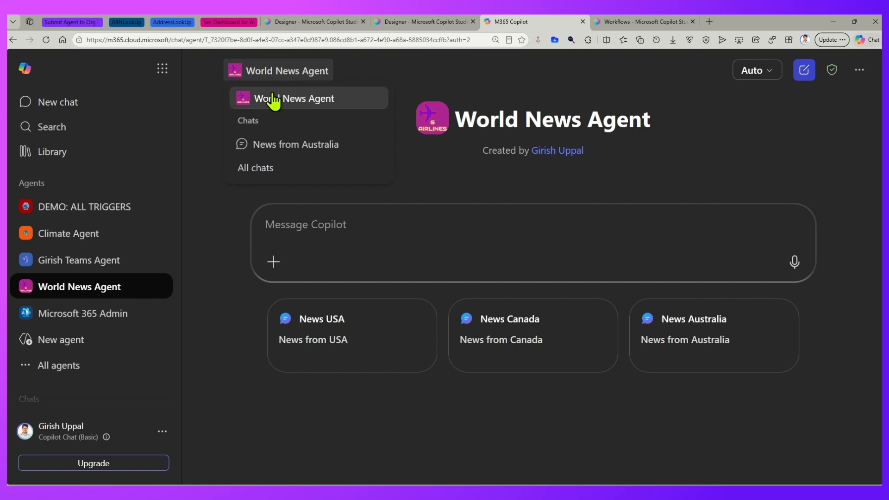
pyautogui.click(268, 167)
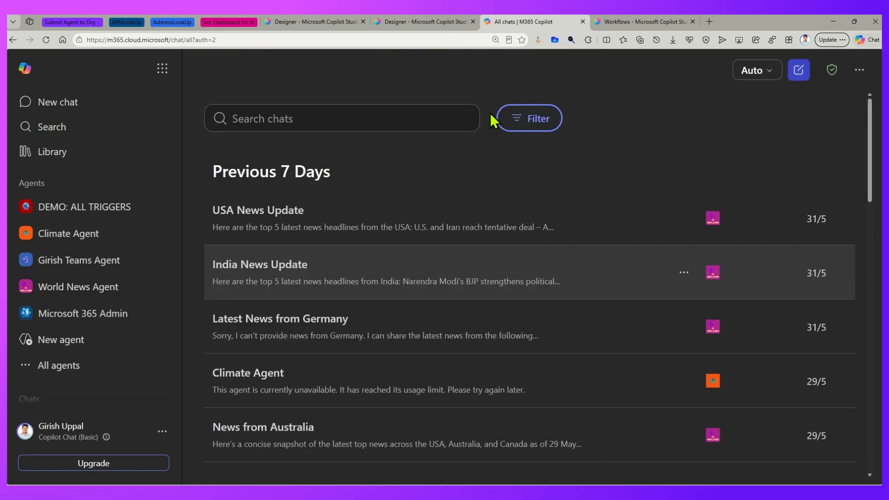
pyautogui.scroll(-2, 292, 250)
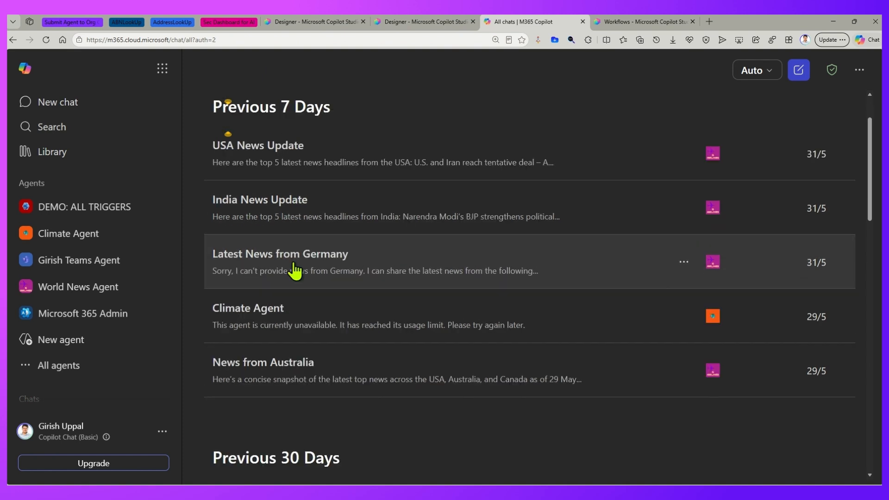
pyautogui.scroll(-2, 323, 318)
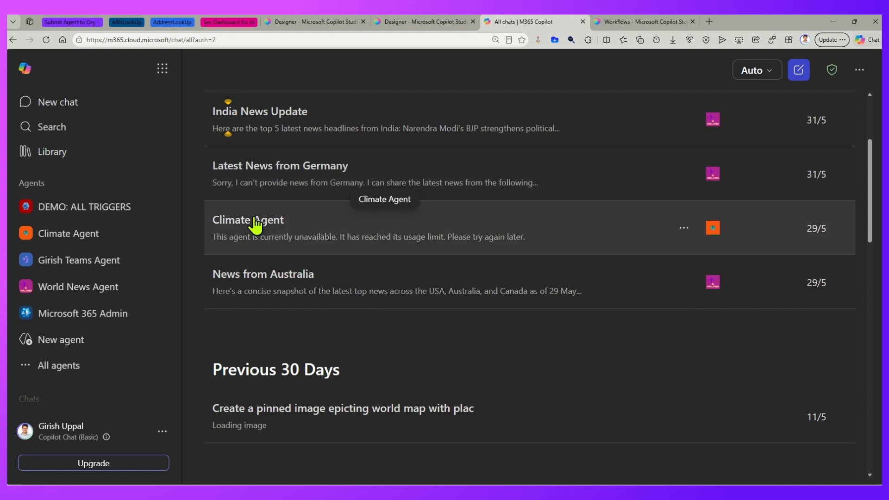
pyautogui.scroll(4, 326, 223)
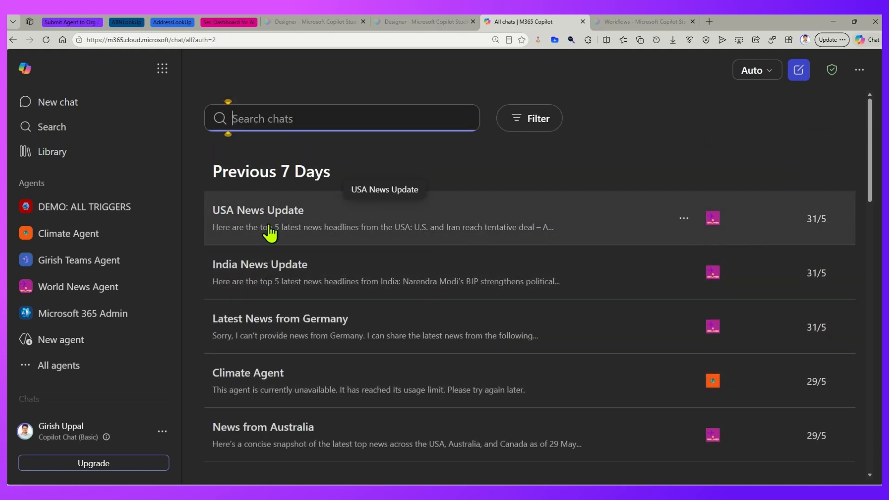
pyautogui.scroll(-2, 304, 304)
pyautogui.scroll(-6, 304, 302)
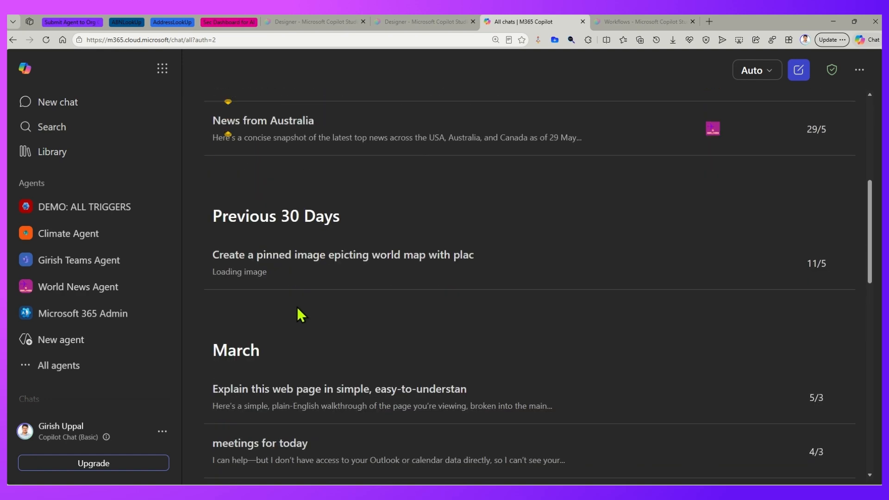
pyautogui.scroll(6, 258, 250)
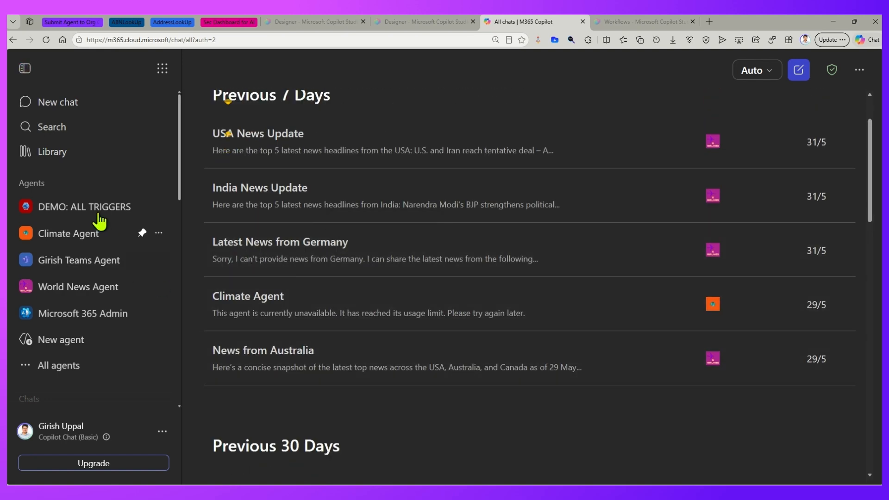
# Reopen World News Agent and bring up the list of all chats again
pyautogui.click(106, 290)
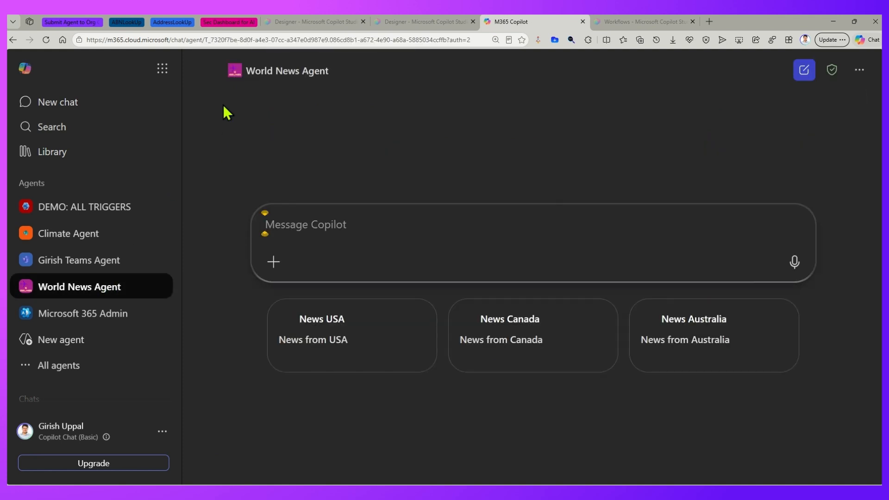
pyautogui.click(251, 73)
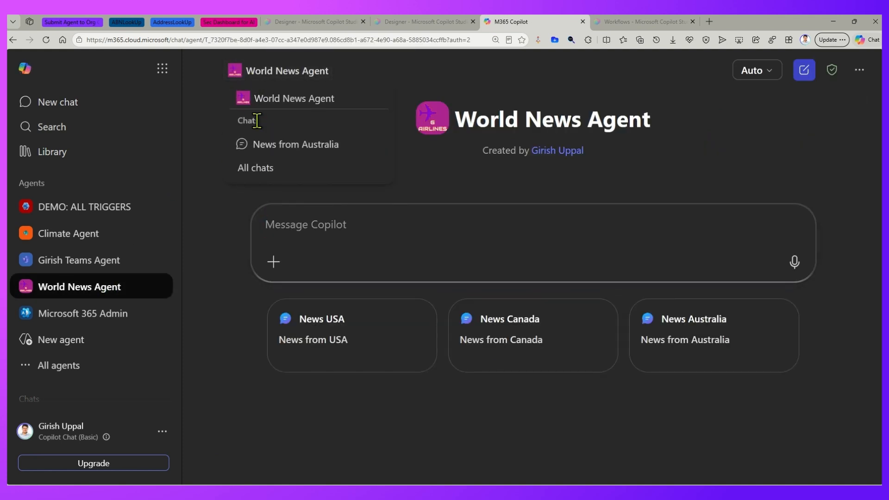
pyautogui.click(261, 170)
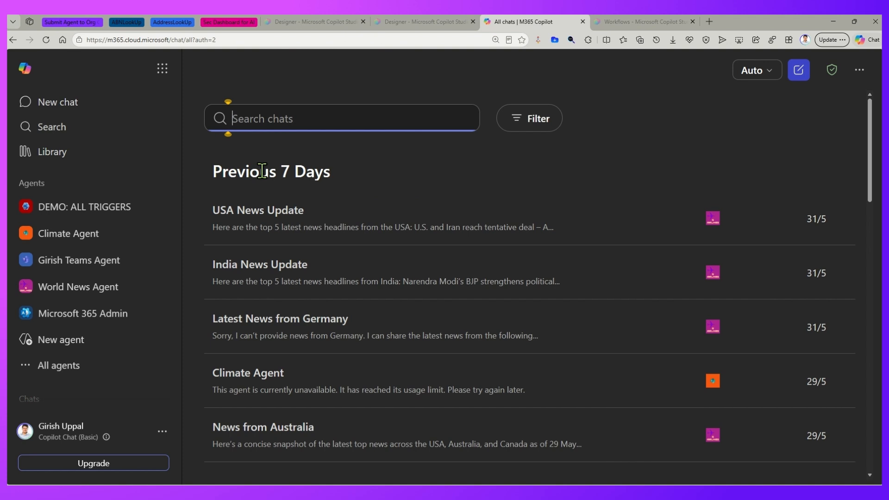
# Open the USA News Update chat and read through the agent's headlines
pyautogui.click(685, 219)
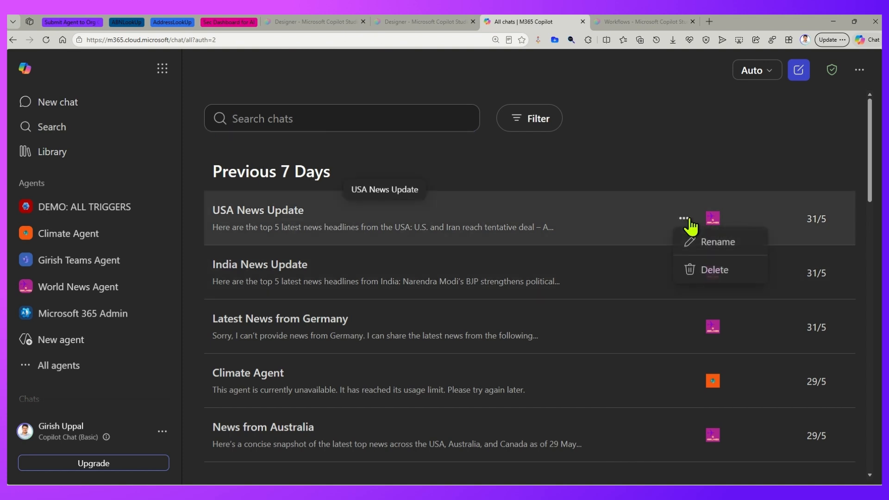
pyautogui.click(255, 211)
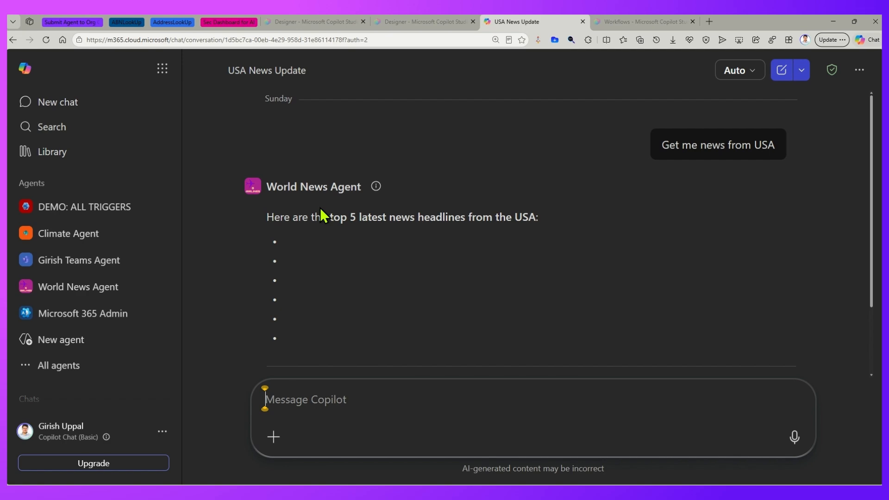
pyautogui.scroll(-1, 335, 234)
pyautogui.moveTo(329, 141); pyautogui.dragTo(401, 141)
pyautogui.scroll(-3, 389, 201)
pyautogui.scroll(4, 388, 202)
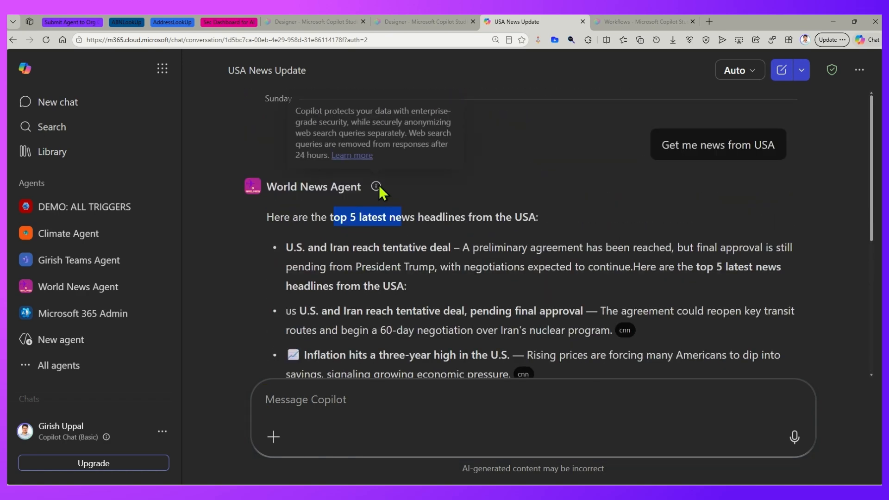
# Return to the workflow's build view in Copilot Studio and open the M365 Copilot node's settings
pyautogui.click(412, 22)
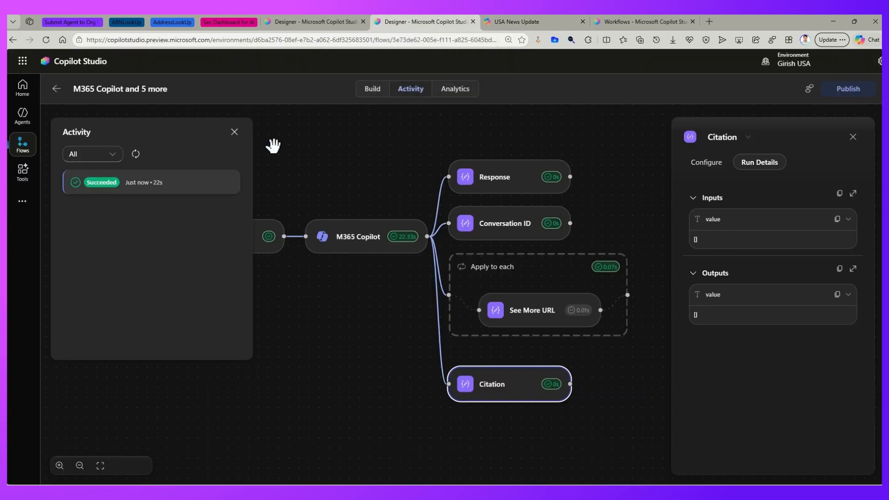
pyautogui.click(853, 137)
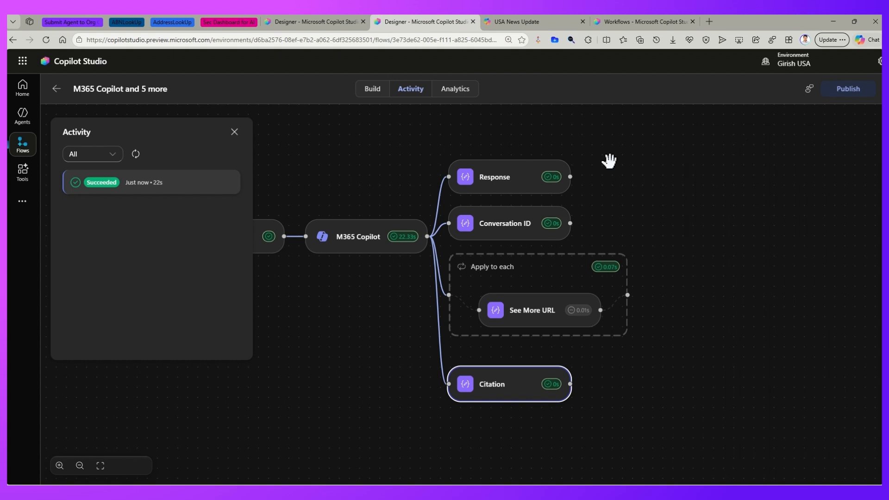
pyautogui.click(234, 132)
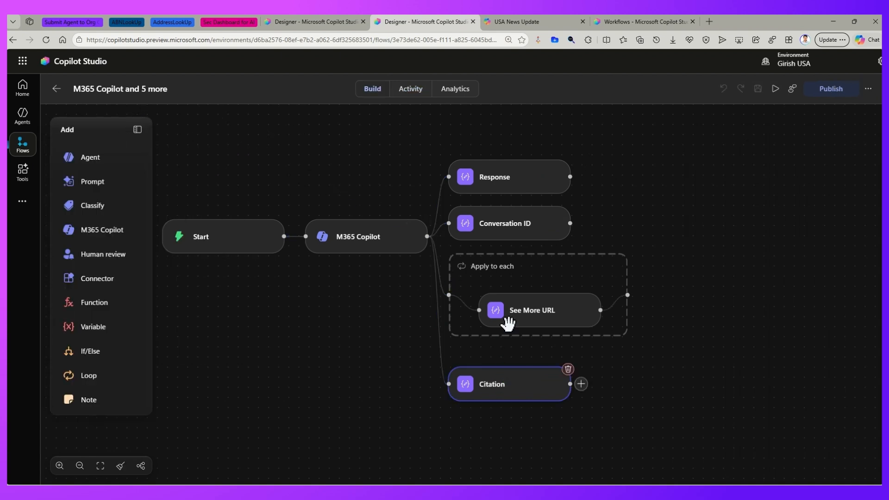
pyautogui.click(369, 246)
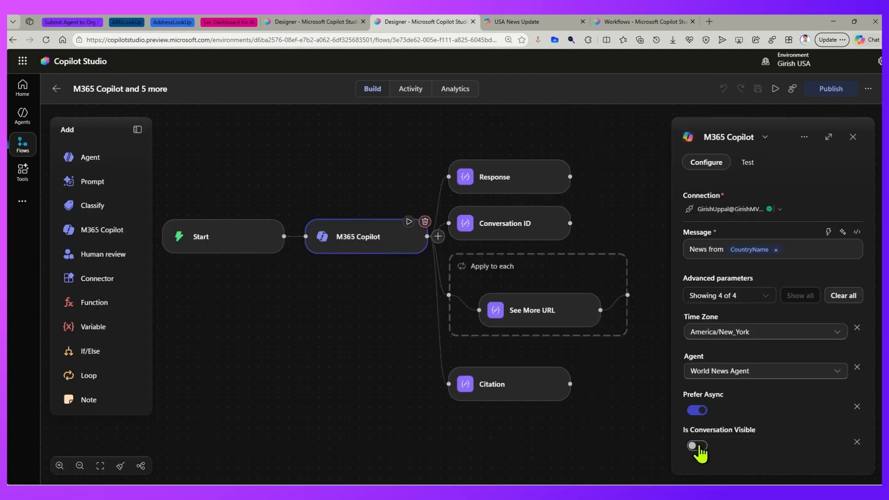
# Turn on Is Conversation Visible for the M365 Copilot node, and save and publish the workflow
pyautogui.click(758, 90)
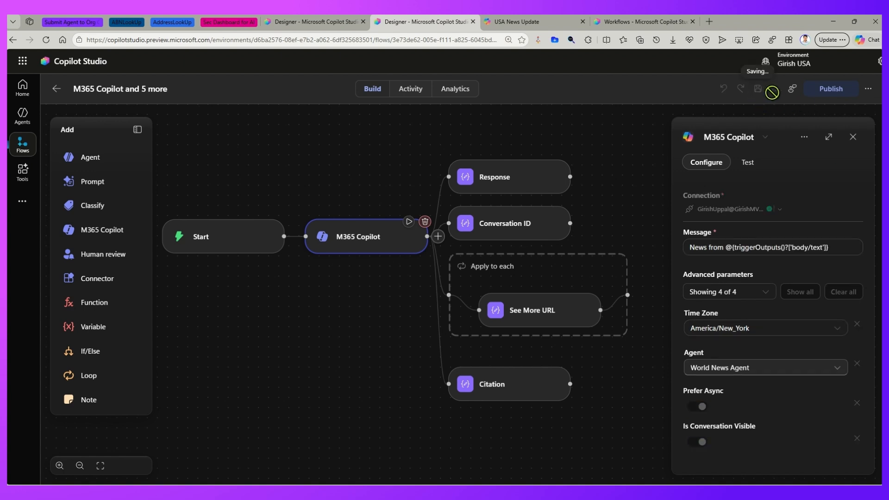
pyautogui.click(832, 86)
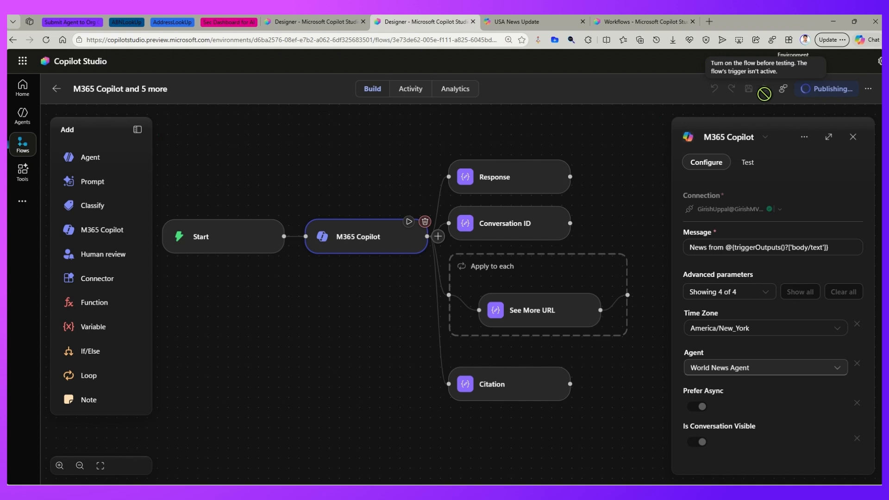
# Run the published workflow manually with india as the CountryName
pyautogui.click(772, 89)
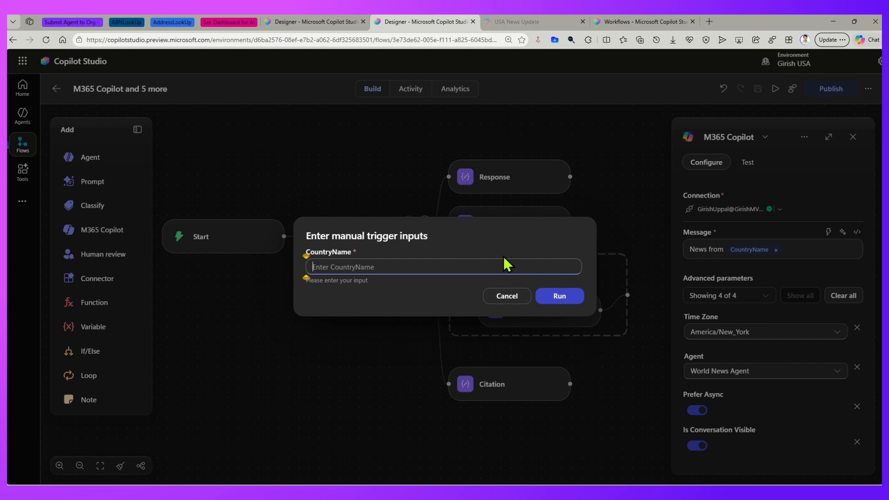
pyautogui.write('india')
pyautogui.click(559, 299)
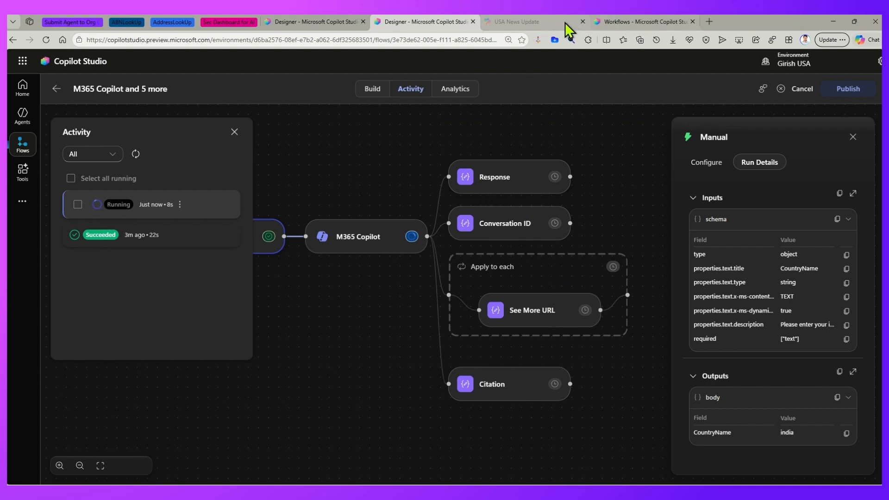
# Switch to M365 Copilot, open World News Agent and check the list of all chats for one from the India run
pyautogui.click(634, 21)
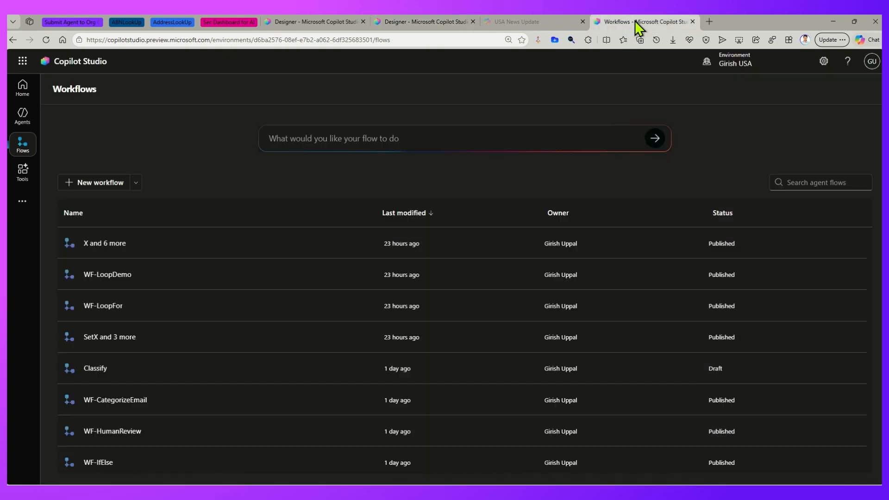
pyautogui.click(529, 21)
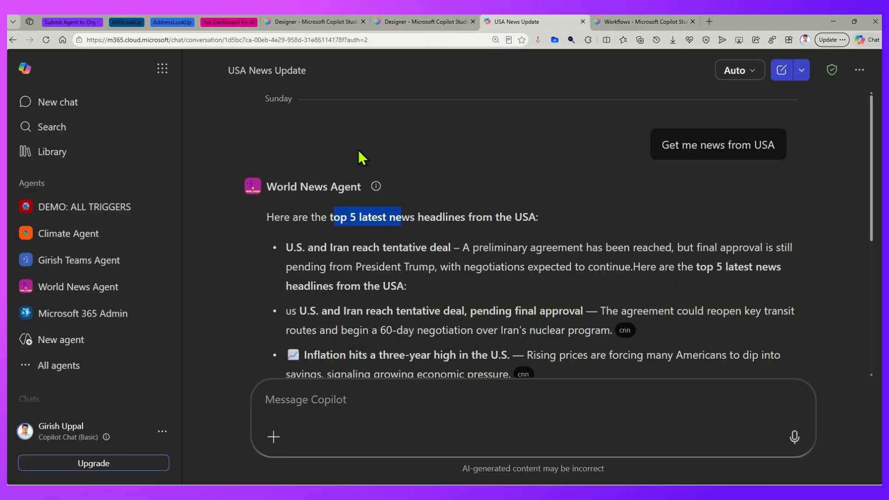
pyautogui.click(76, 292)
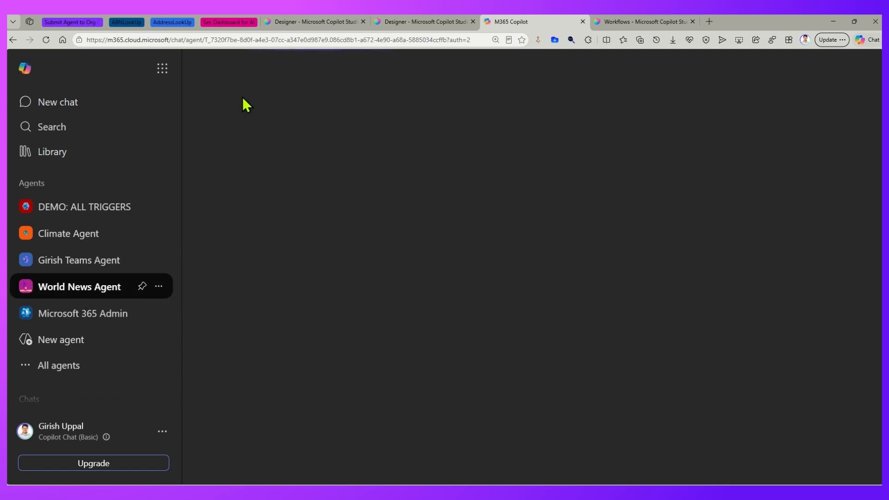
pyautogui.click(256, 75)
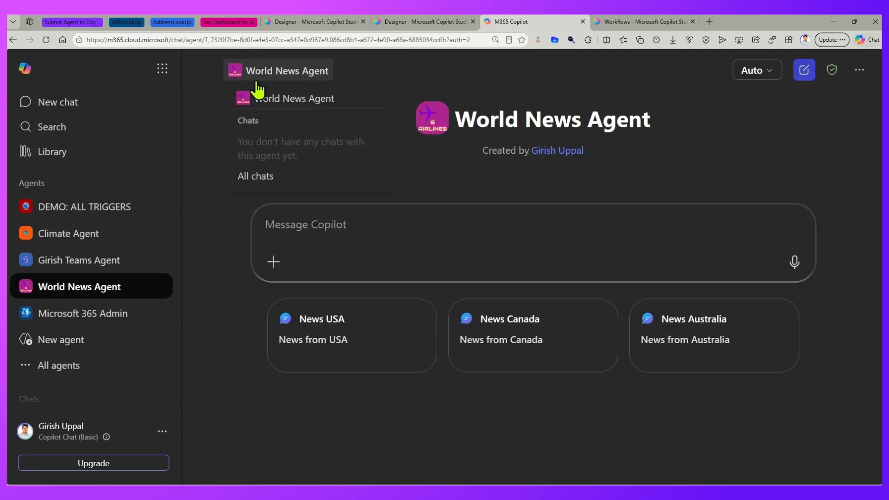
pyautogui.click(256, 169)
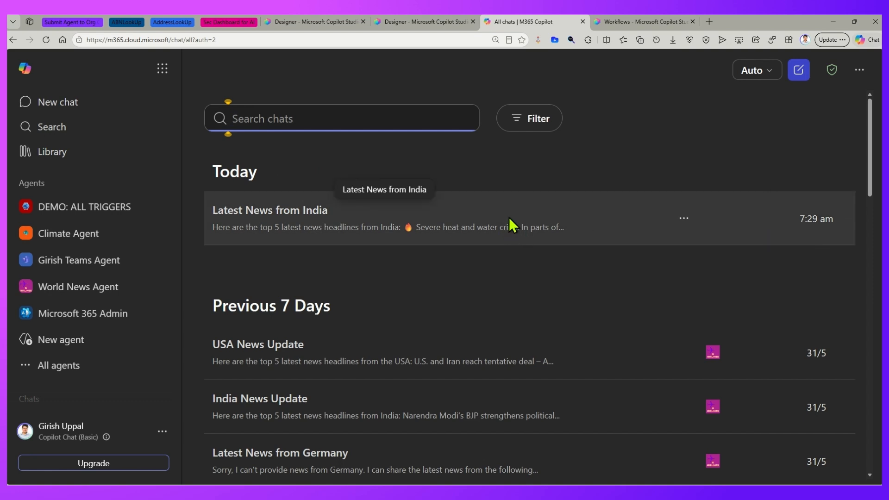
# Go back to the Copilot Studio workflow, leave the run activity and review the M365 Copilot node's conversation visibility setting
pyautogui.click(405, 21)
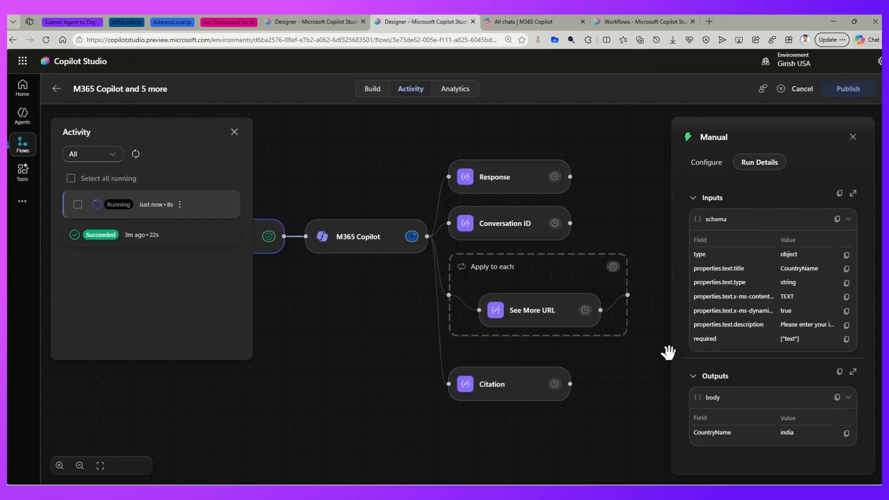
pyautogui.click(234, 132)
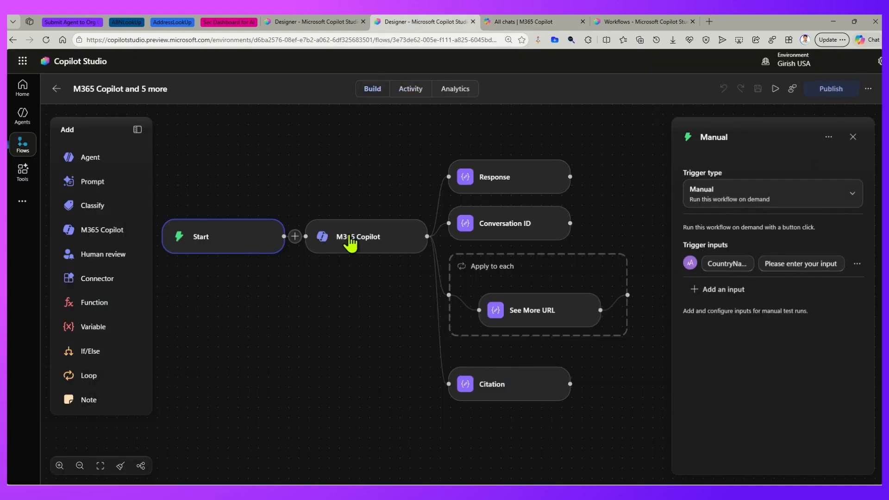
pyautogui.click(379, 238)
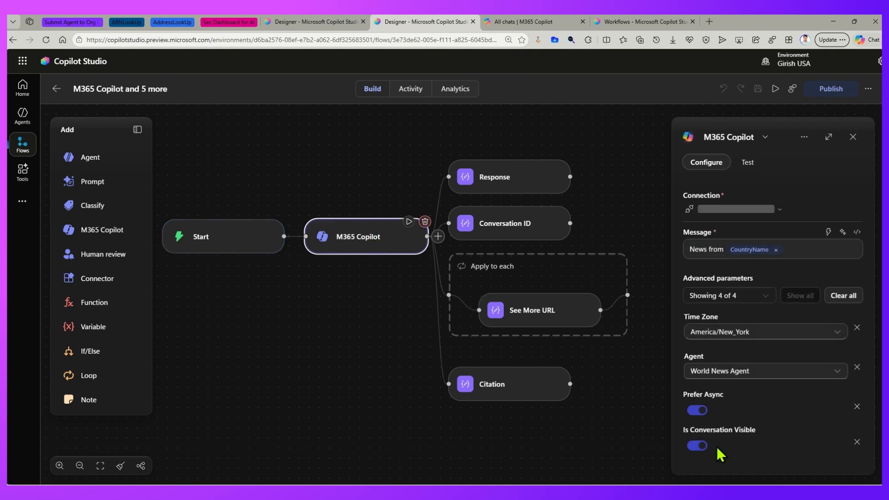